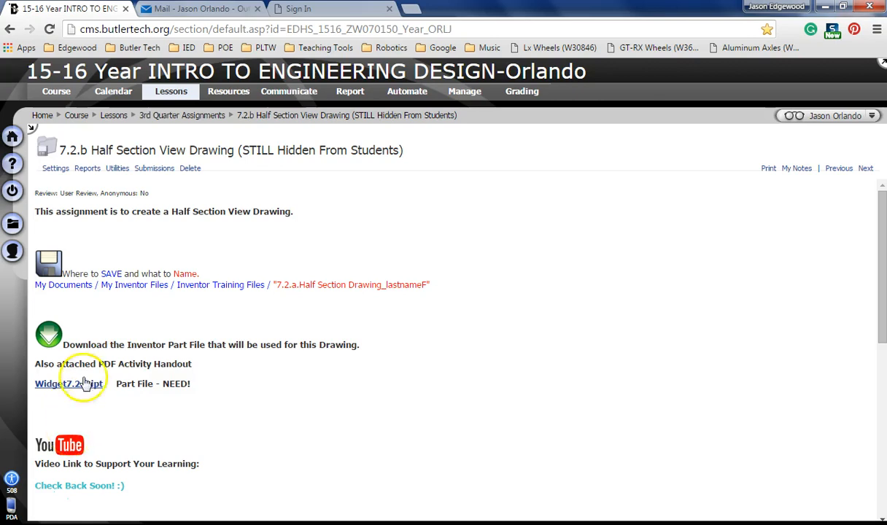
Download the linked Widget7.2.b.ipt into Inventor Training Files, named "Widget7.2.b Half Section View_" plus the student's last name and initial.
scroll(73, 384, "down", 1)
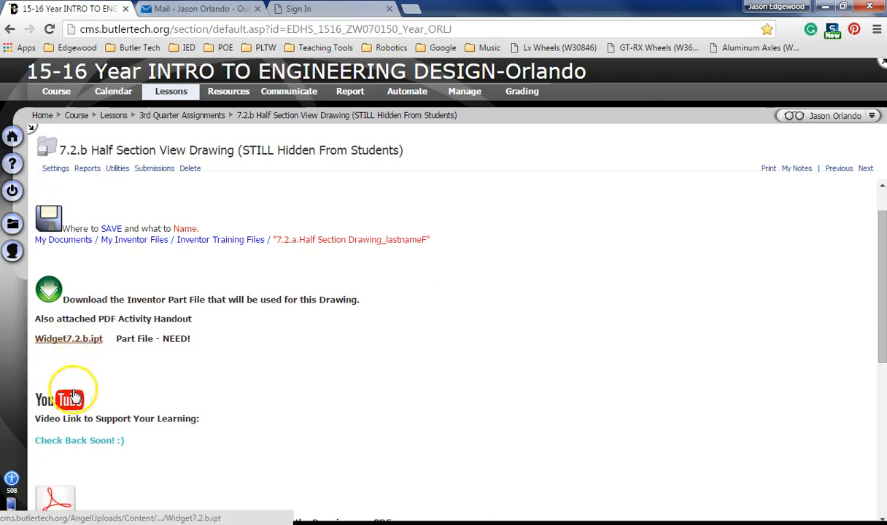
left_click(65, 346)
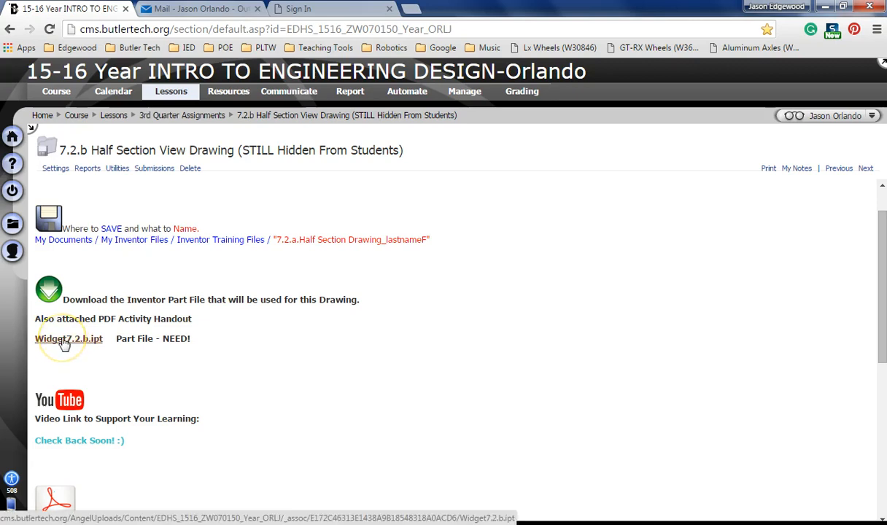
right_click(58, 354)
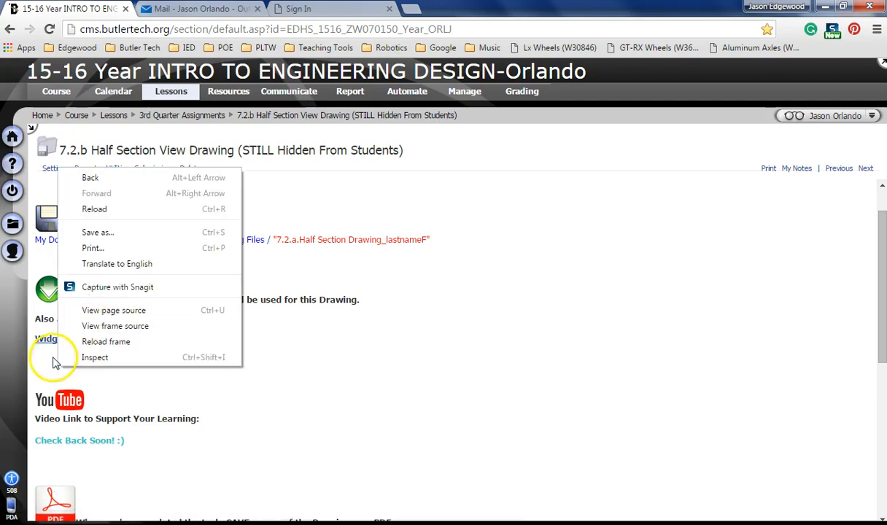
left_click(44, 354)
right_click(60, 346)
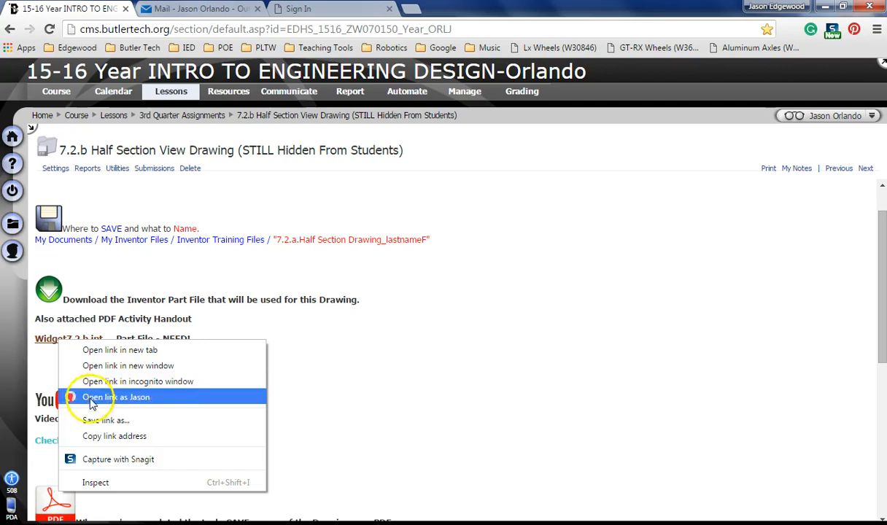
left_click(104, 420)
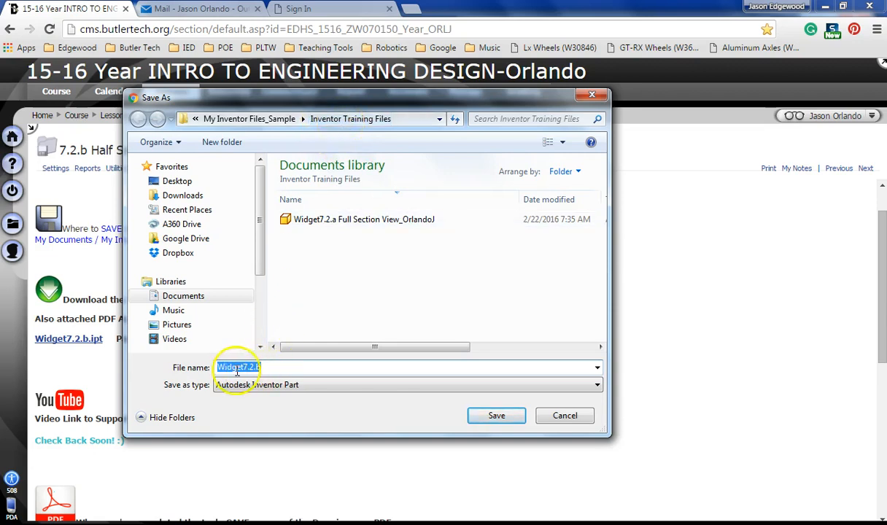
left_click(274, 369)
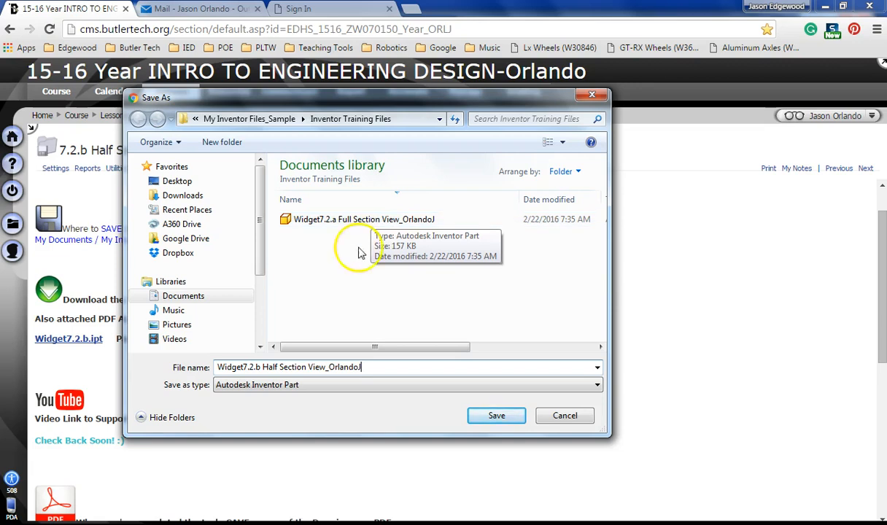
left_click(496, 416)
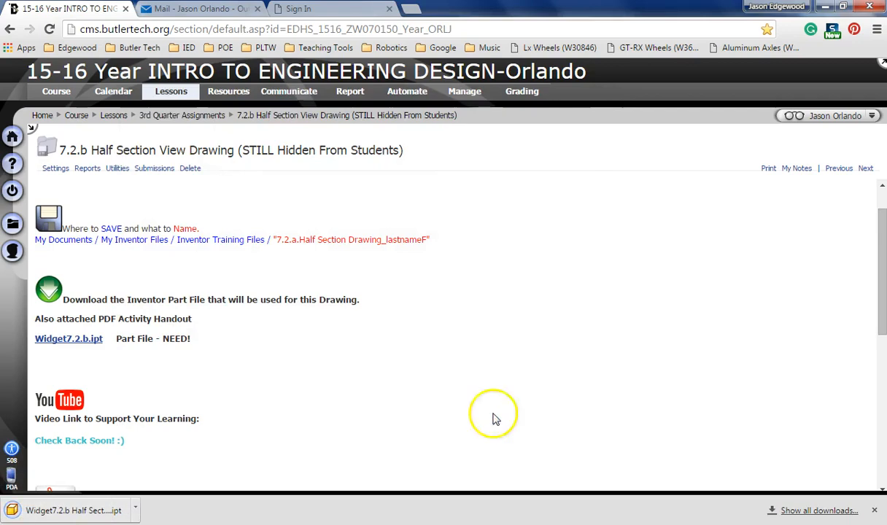
Switch to Inventor and create a new drawing from the Edgewood Drawing Title Block.idw template.
left_click(12, 250)
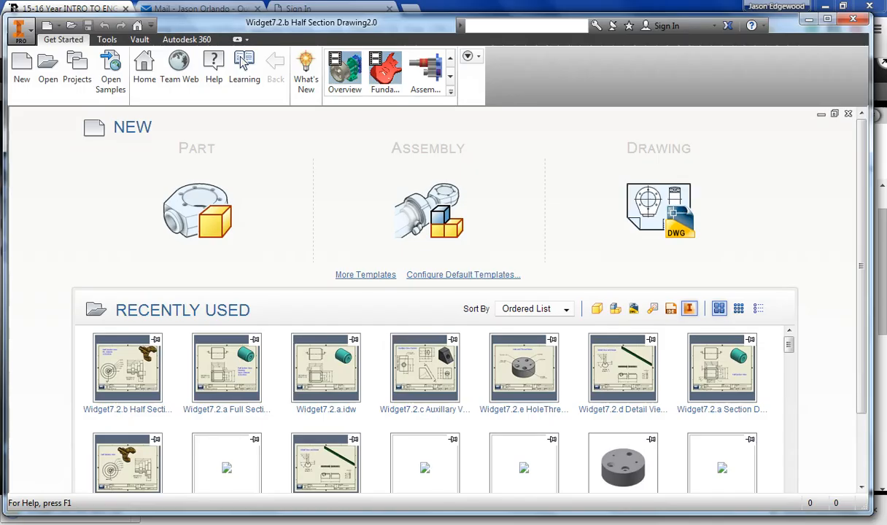
left_click(22, 67)
left_click(349, 259)
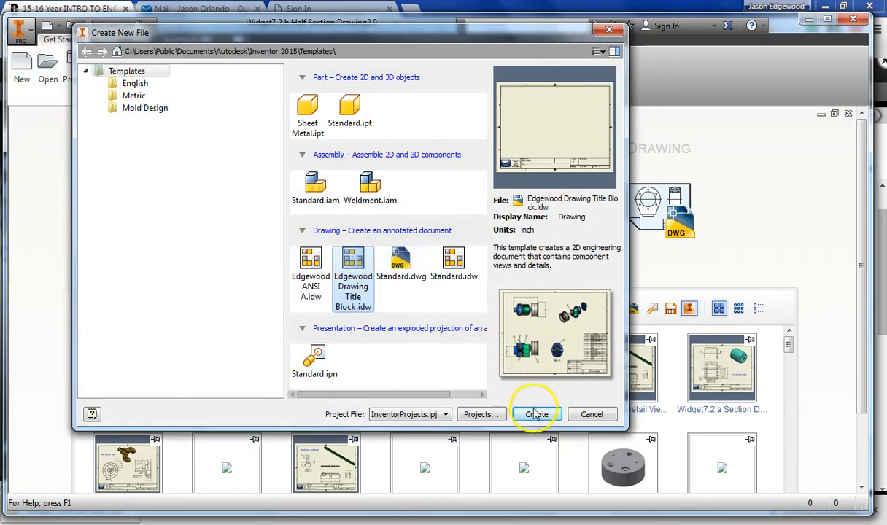
left_click(535, 414)
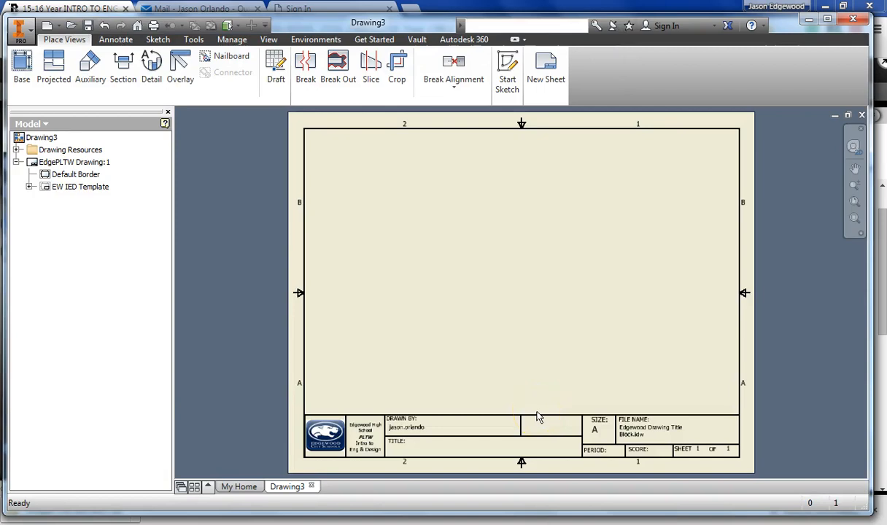
Start a base view and browse for its model in the Inventor Training Files folder under My Inventor Files_Sample in My Documents.
left_click(24, 64)
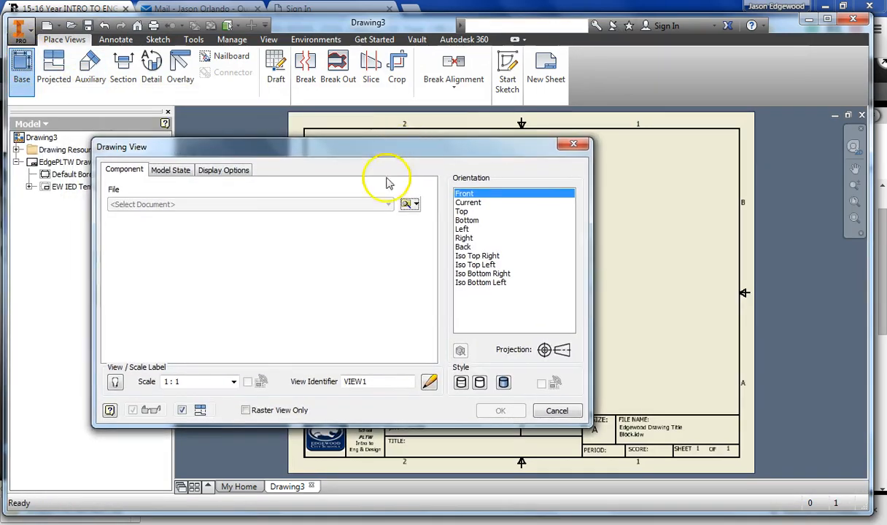
left_click(406, 204)
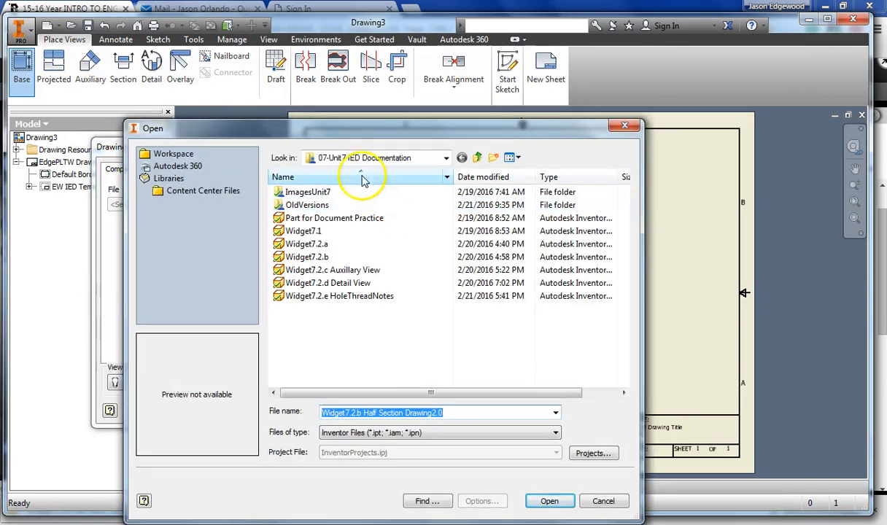
left_click(477, 157)
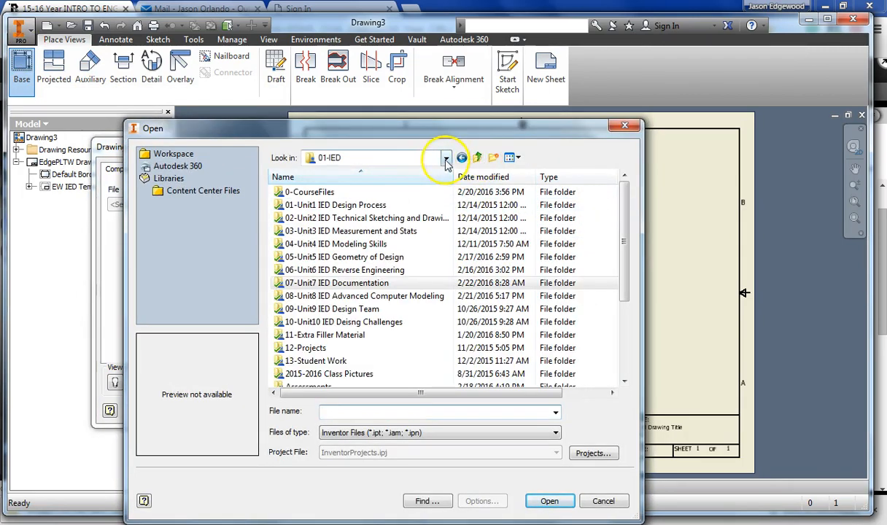
left_click(443, 158)
left_click(346, 216)
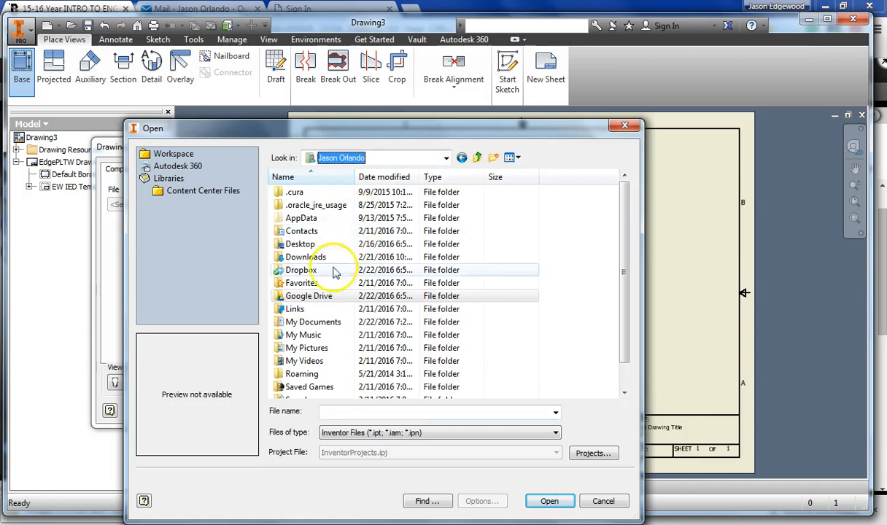
double_click(324, 323)
double_click(313, 296)
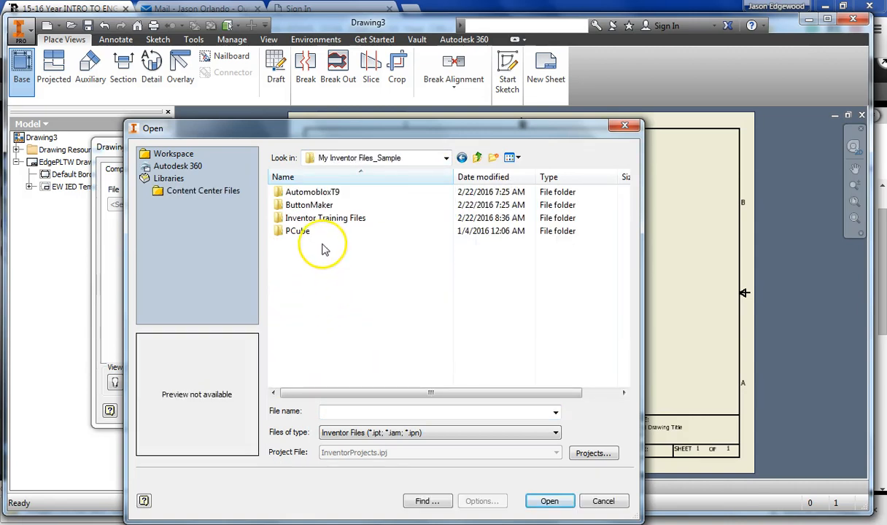
double_click(325, 219)
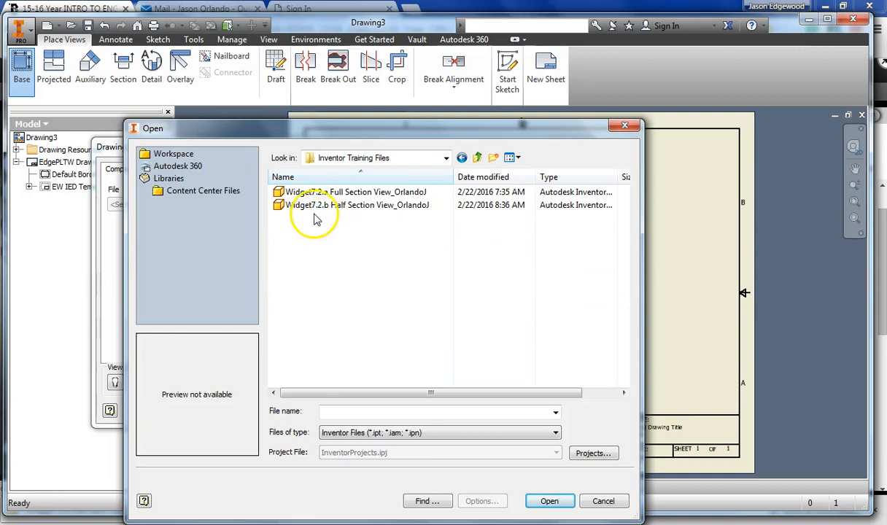
Load the saved Widget7.2.b Half Section View part as the model for the base view.
left_click(368, 208)
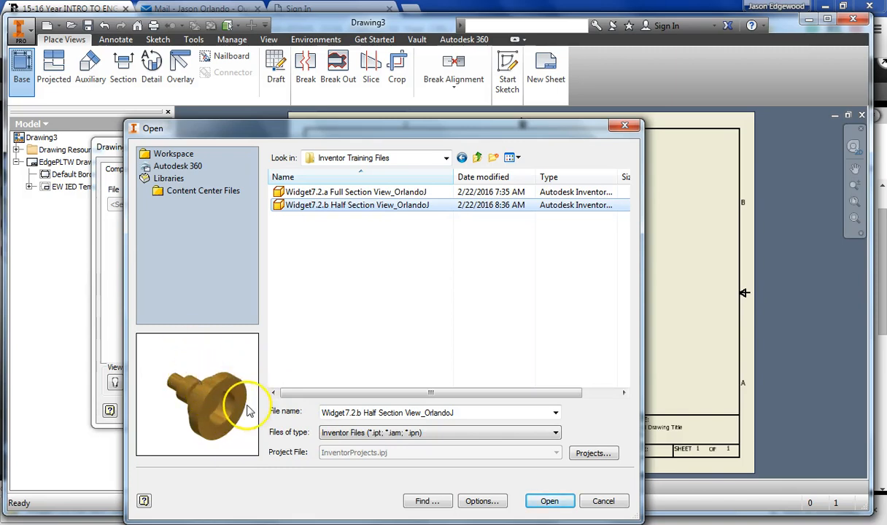
left_click_drag(291, 128, 279, 114)
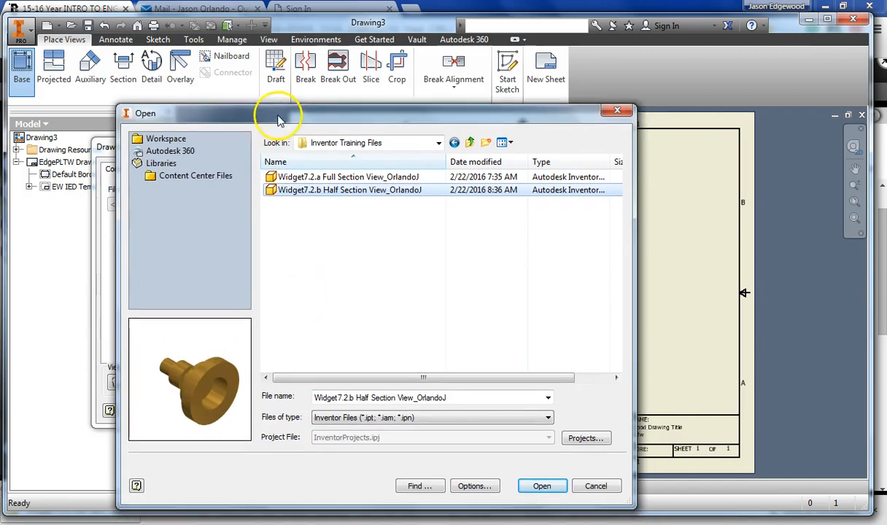
left_click(541, 488)
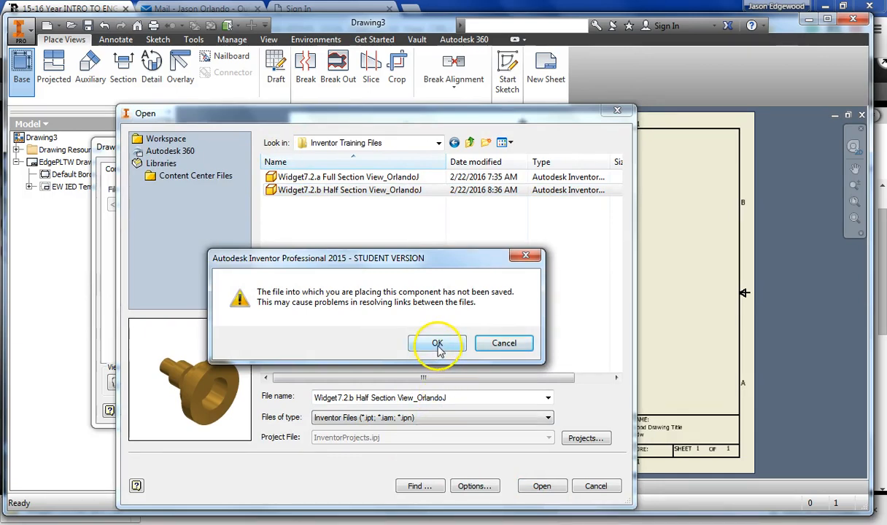
left_click(435, 343)
left_click(297, 345)
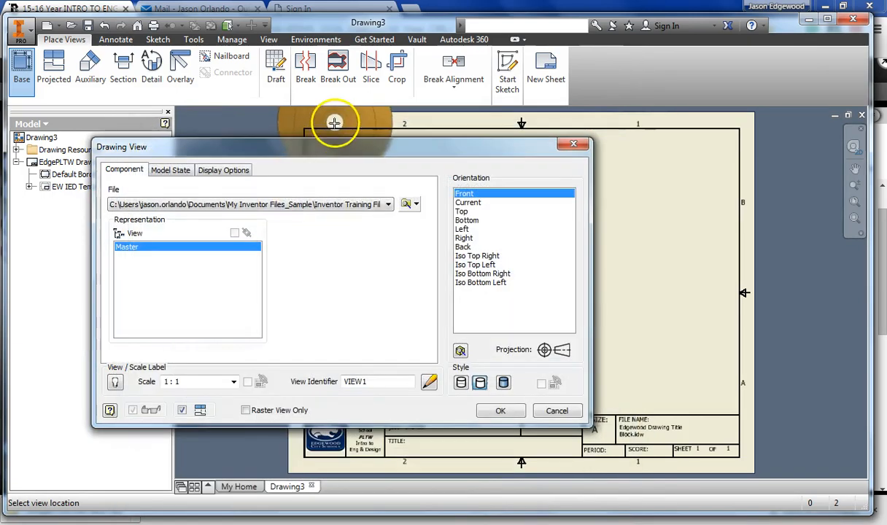
Place only a Front base view at 1:1 in the lower-left area of the sheet and shift it slightly right.
mouse_move(374, 148)
left_mouse_down()
mouse_move(206, 124)
mouse_move(199, 139)
mouse_move(267, 125)
mouse_move(235, 118)
left_mouse_up()
left_click_drag(322, 117, 262, 107)
left_click(295, 193)
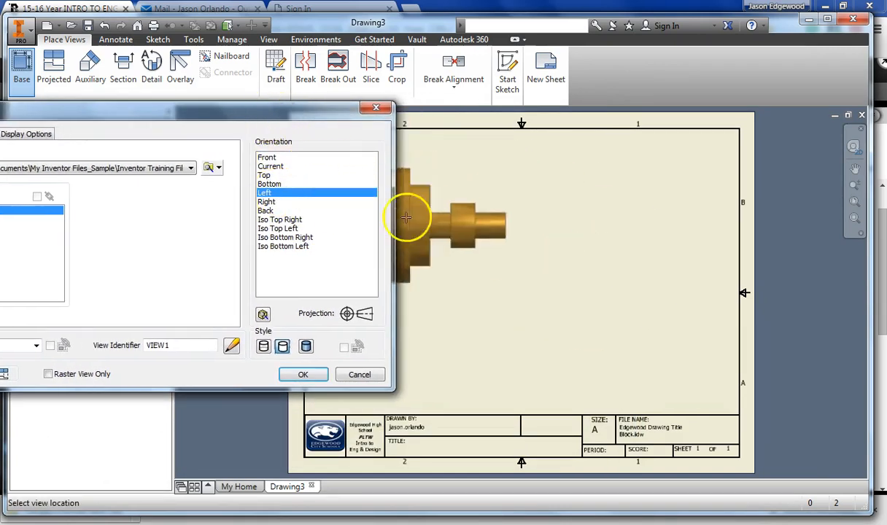
left_click(264, 157)
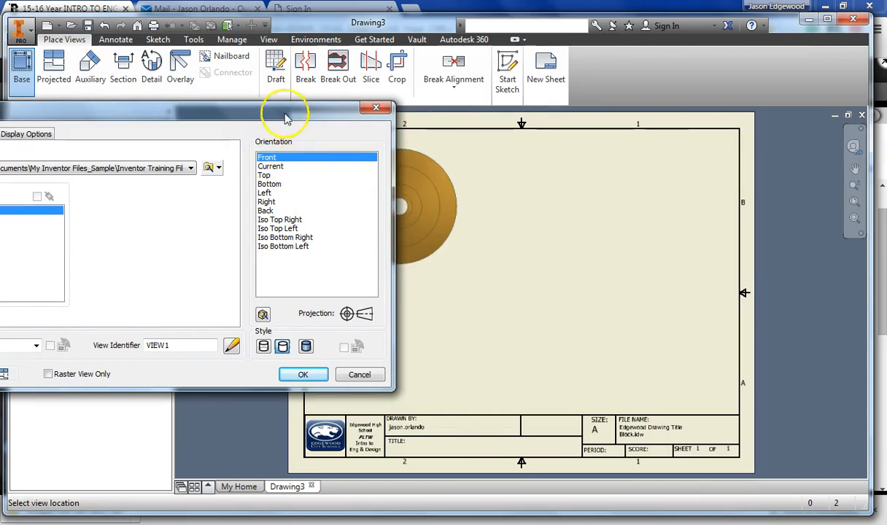
left_click_drag(290, 117, 240, 109)
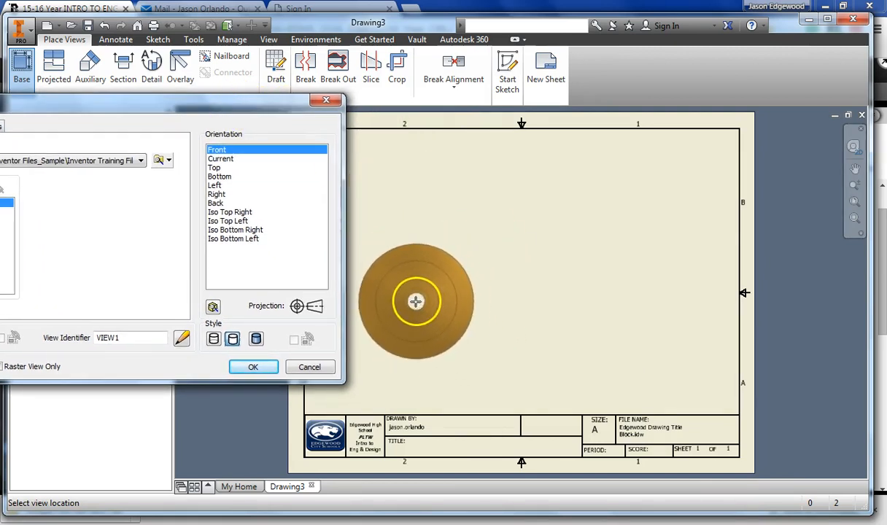
left_click(414, 302)
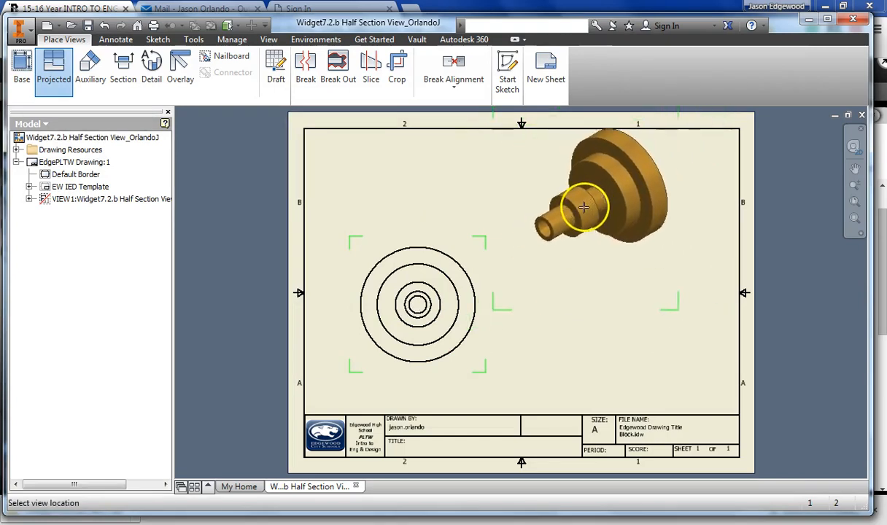
left_click(553, 233)
right_click(553, 233)
left_click(614, 235)
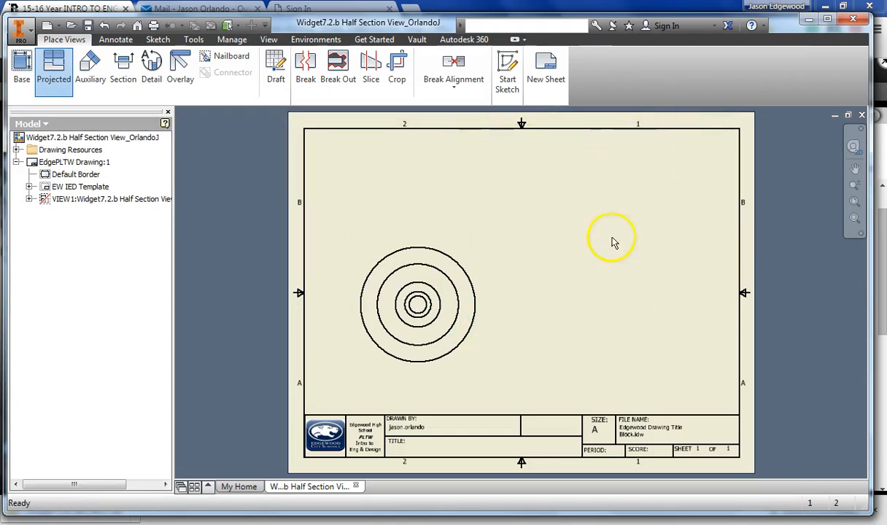
left_click_drag(464, 240, 487, 239)
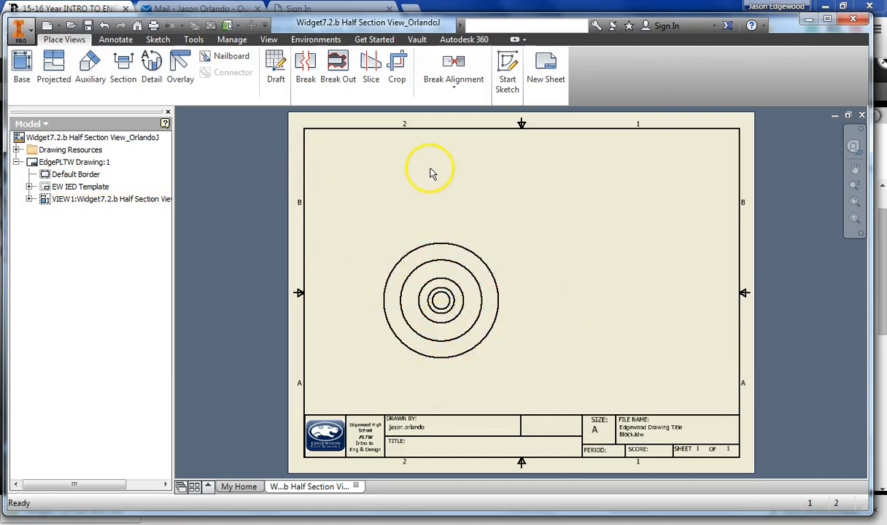
Draw an L-shaped section line on the front view, from below the circles up to their center and out past the right edge.
left_click(122, 71)
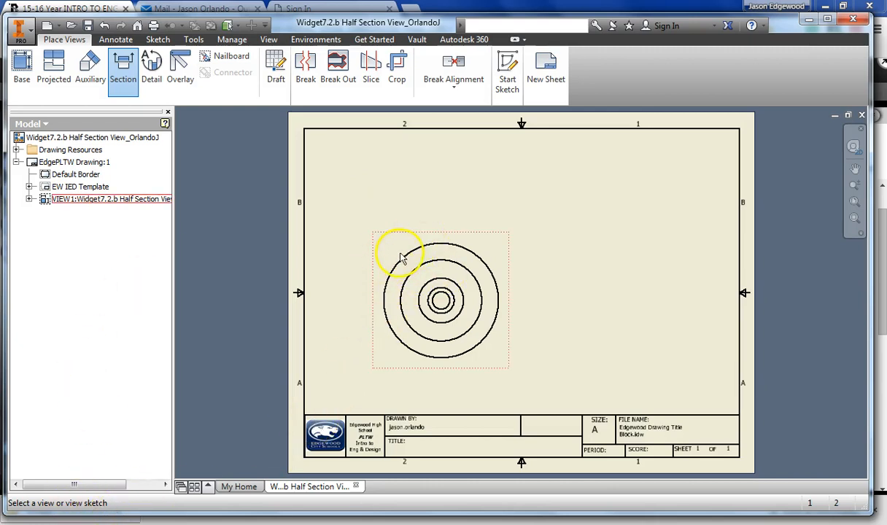
left_click(490, 236)
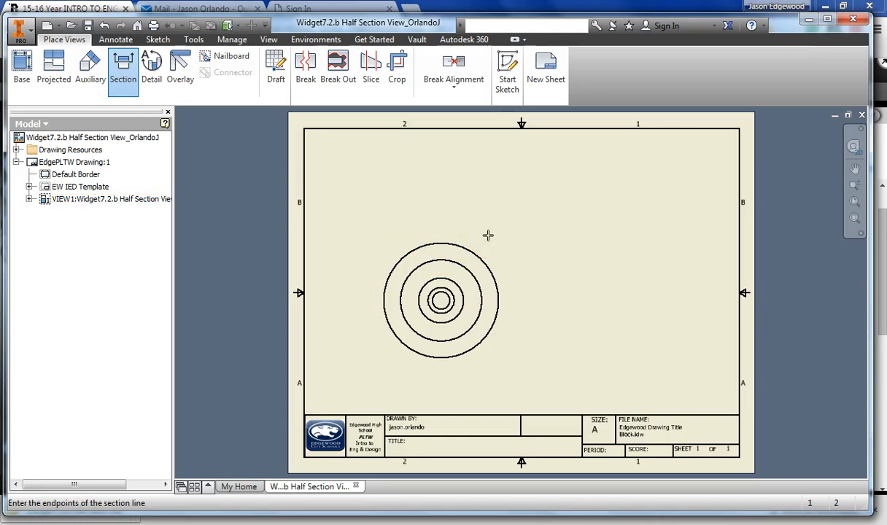
left_click(440, 379)
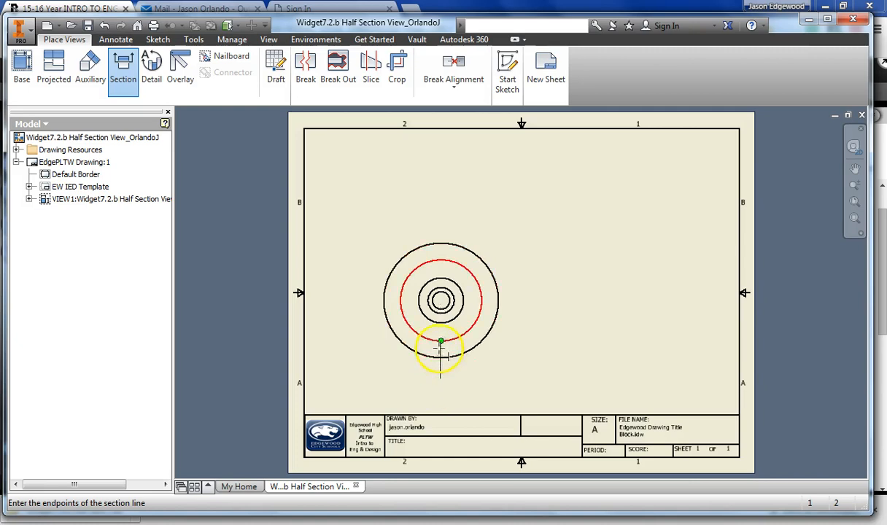
left_click(451, 313)
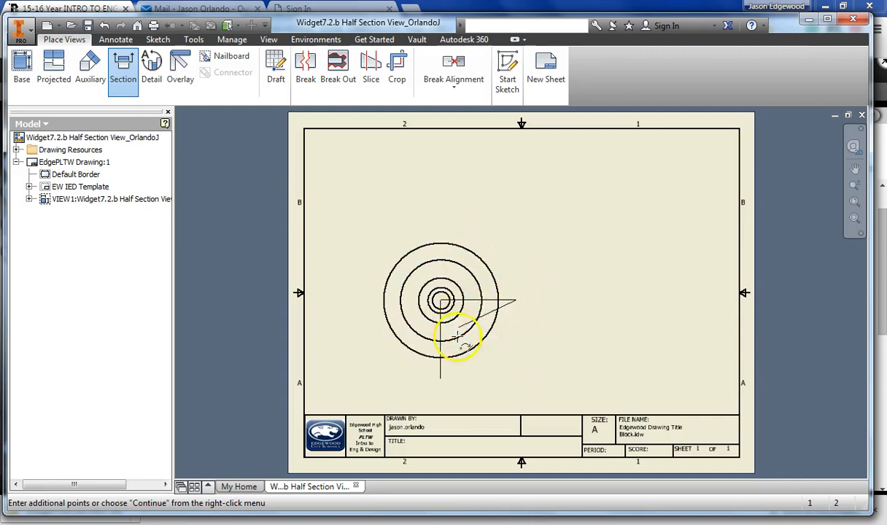
right_click(556, 284)
left_click(589, 278)
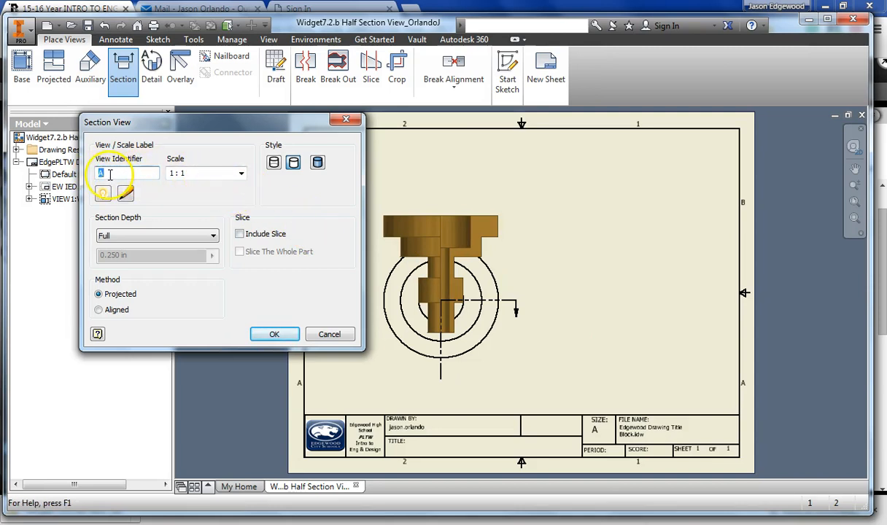
Place section view A at 1:1 to the right of the front view, keeping its label shown.
left_click(102, 194)
left_click(103, 196)
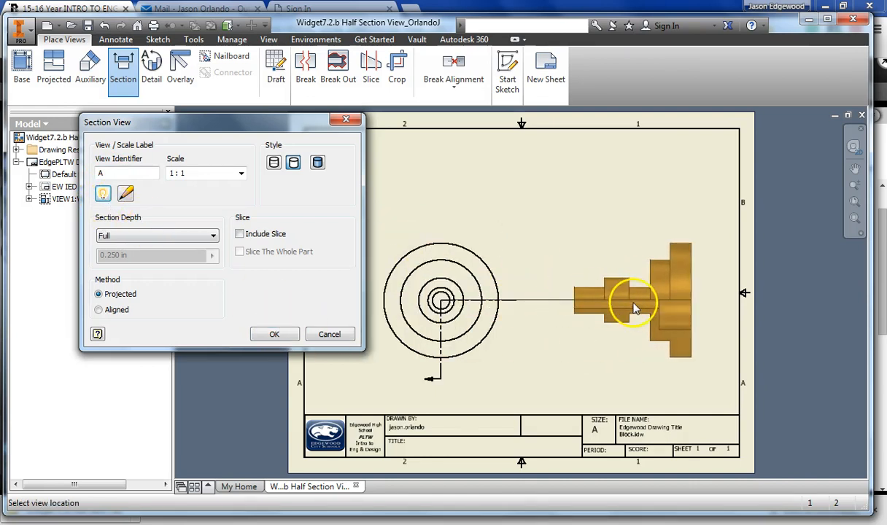
left_click(629, 303)
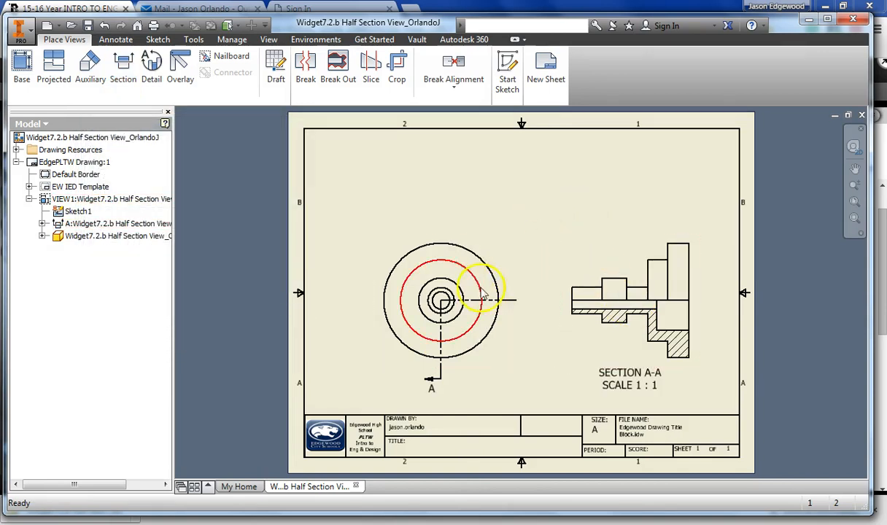
Reposition the section label and both views, moving the front view toward the lower-left border and the section view closer to it.
left_click_drag(640, 392, 613, 373)
left_click_drag(478, 237, 372, 262)
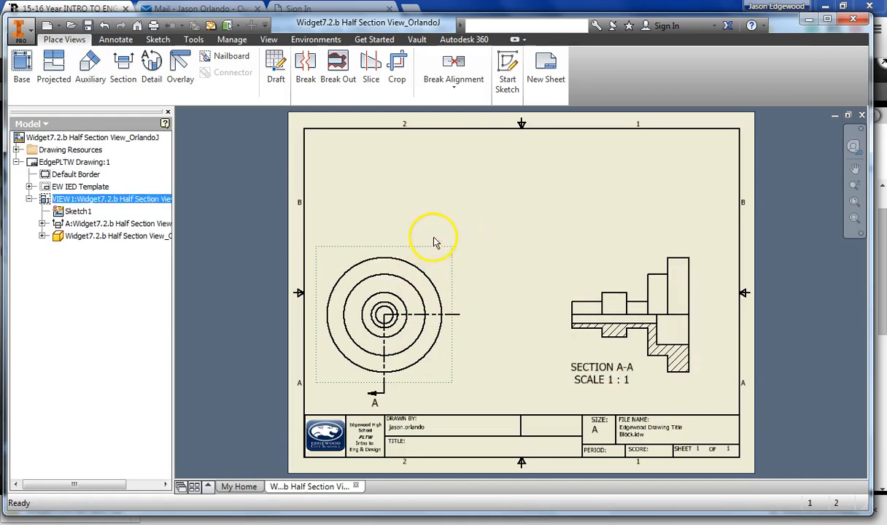
left_click_drag(562, 290, 518, 330)
left_click_drag(628, 249, 631, 266)
left_click_drag(419, 388, 417, 389)
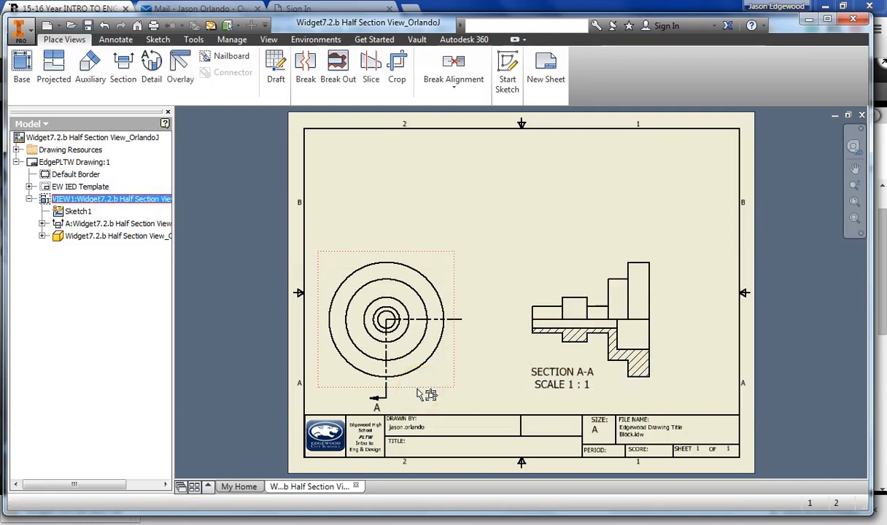
Project an isometric view from section A-A and move it to the upper middle of the sheet.
left_click(498, 386)
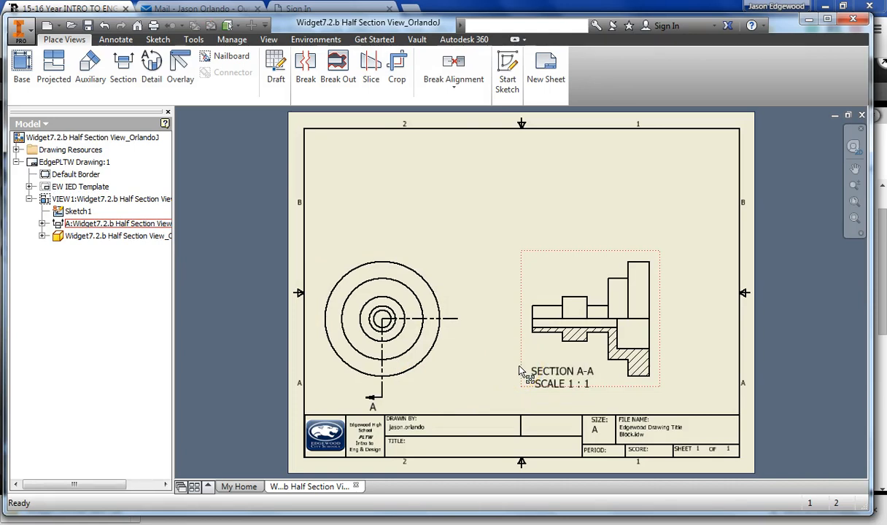
left_click(547, 259)
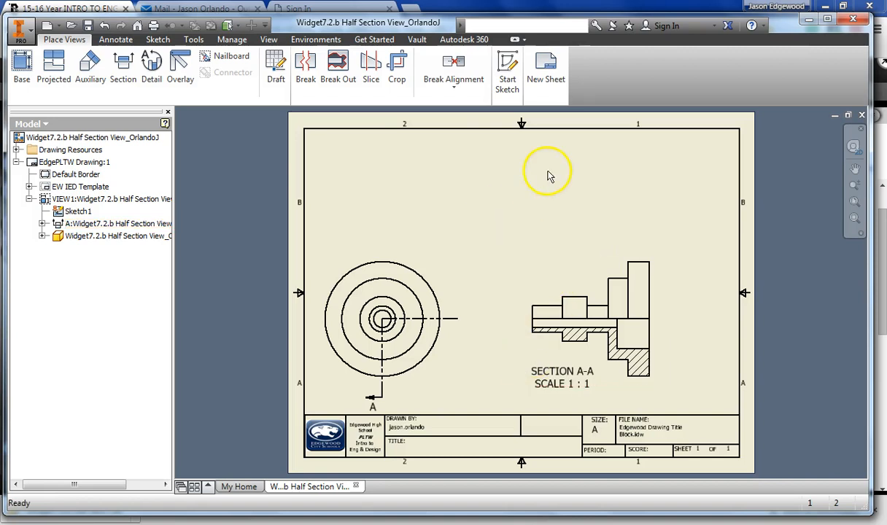
right_click(632, 257)
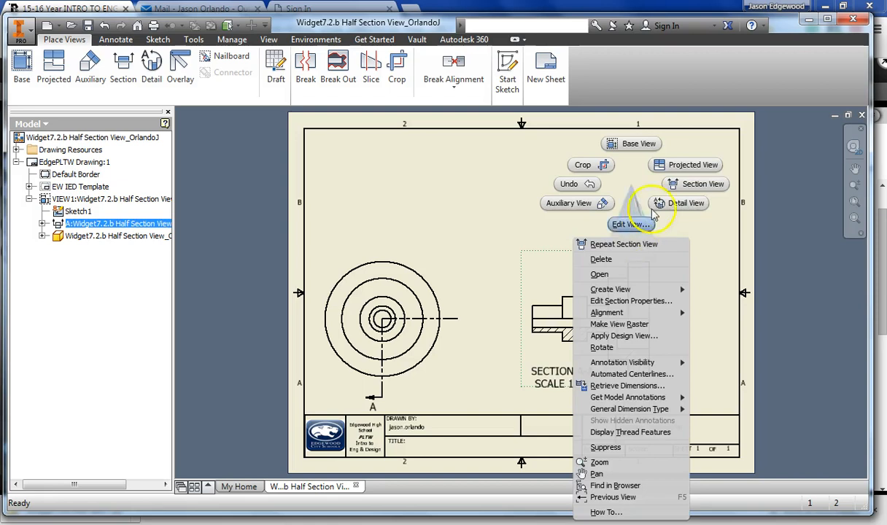
left_click(664, 164)
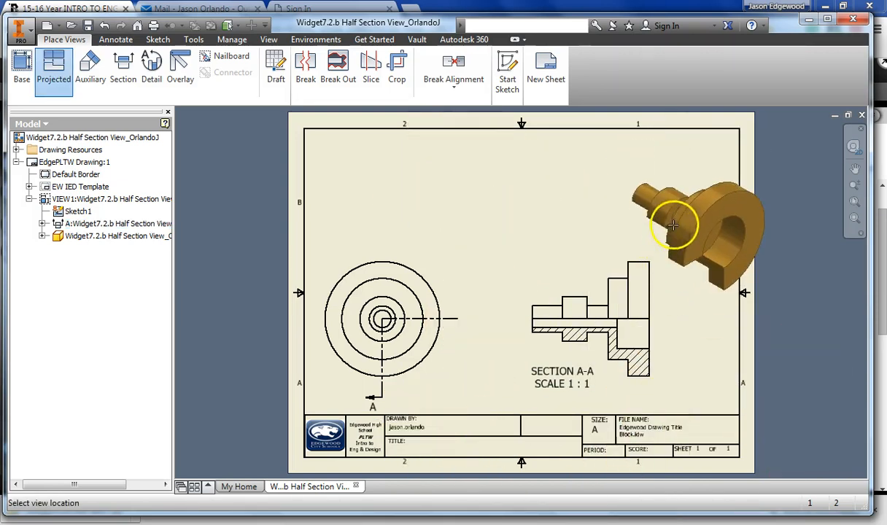
left_click(473, 433)
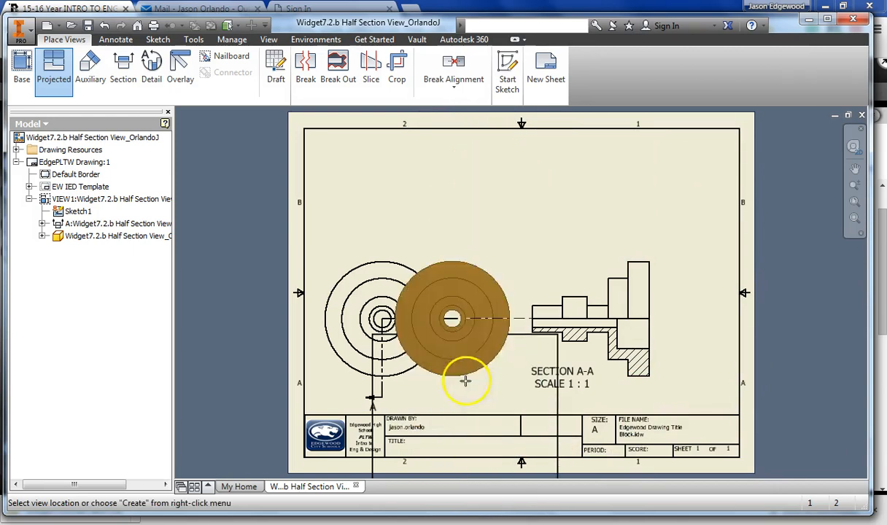
right_click(515, 235)
left_click(602, 243)
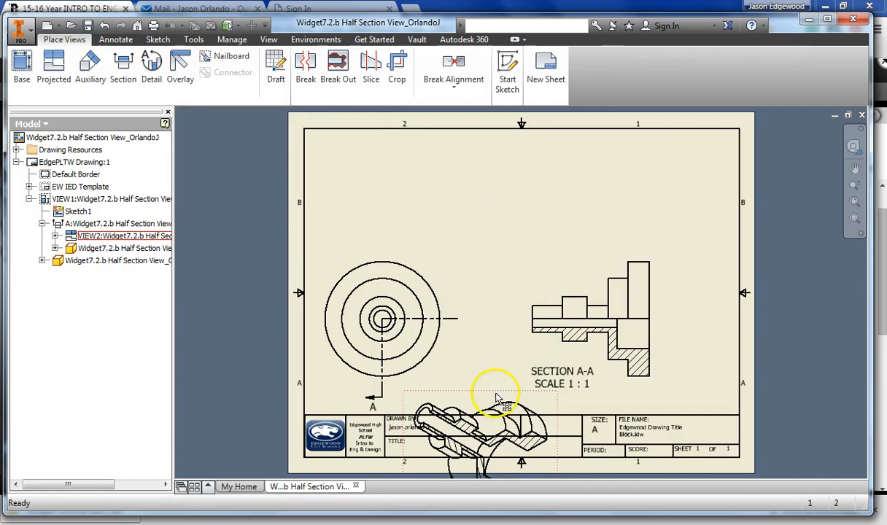
left_click_drag(495, 390, 518, 144)
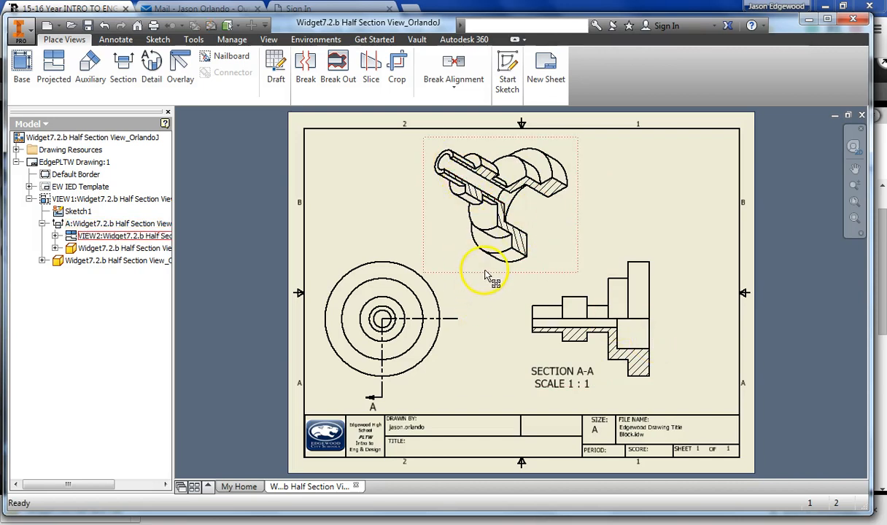
right_click(485, 195)
left_click(475, 234)
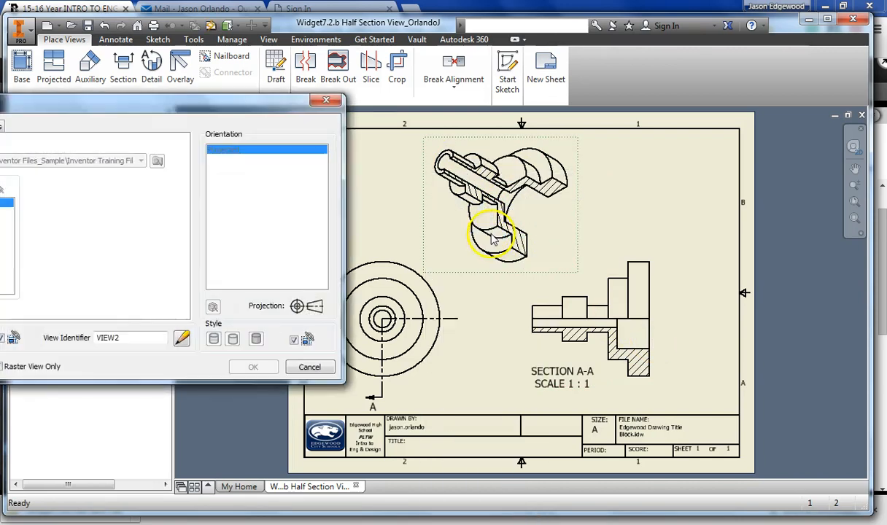
left_click(310, 367)
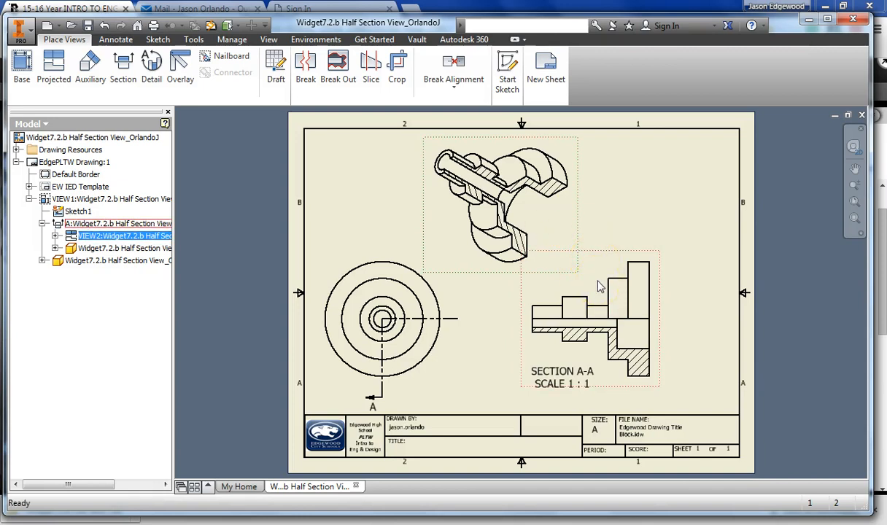
Delete the isometric view projected from section A-A.
right_click(581, 223)
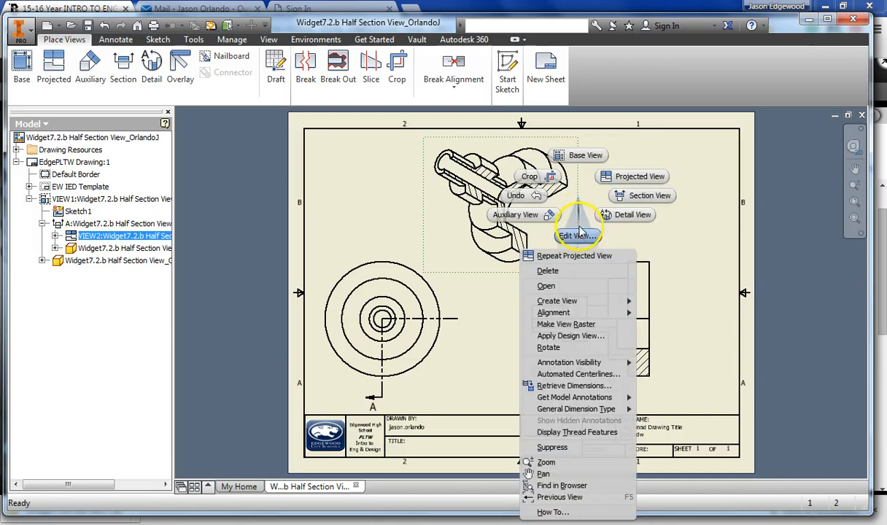
left_click(581, 270)
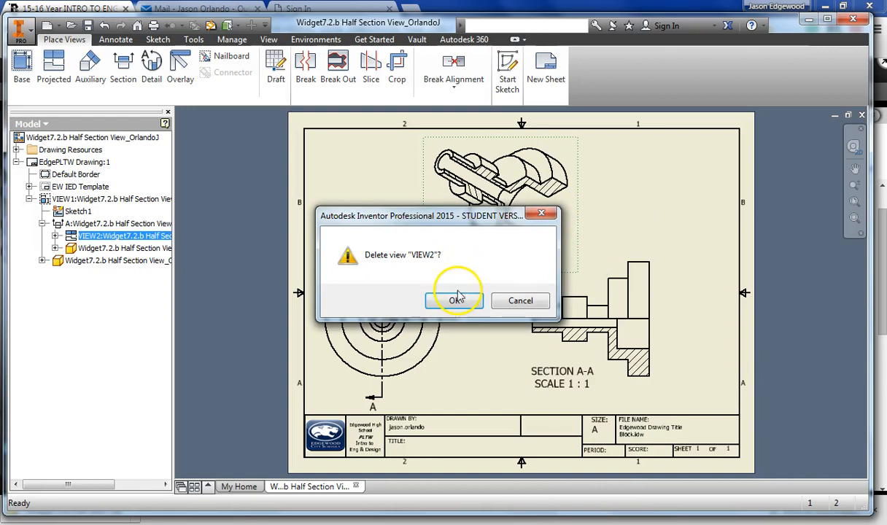
left_click(456, 299)
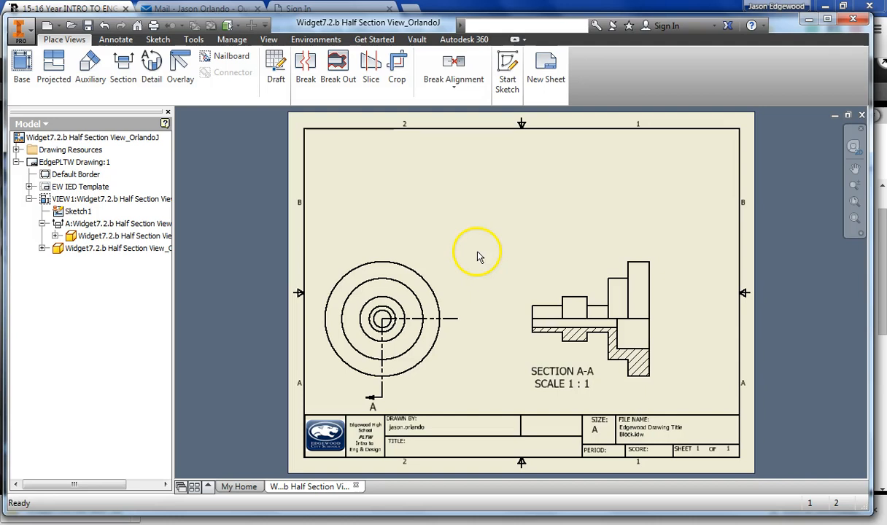
Cut a second section of the front view along the same L-shaped path, placing it at 1:1 to the right of section A-A.
left_click(122, 69)
left_click(426, 252)
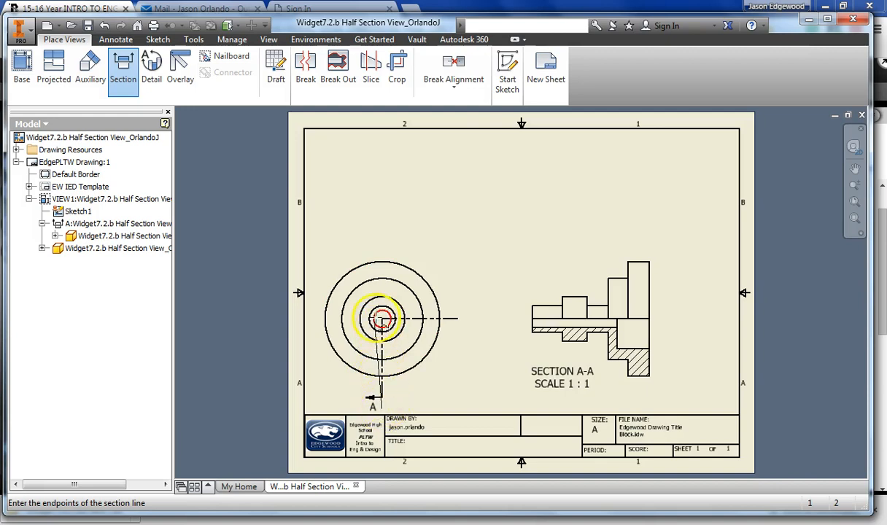
left_click(382, 318)
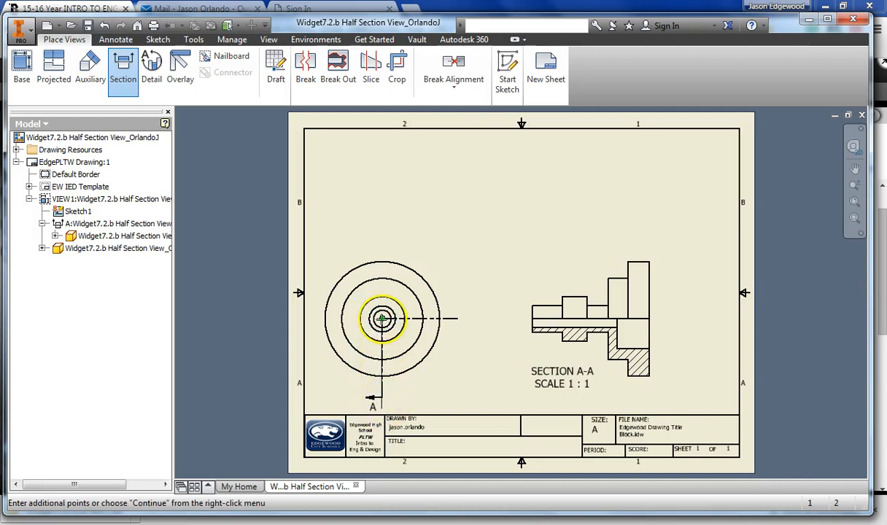
left_click(471, 319)
right_click(481, 348)
left_click(519, 348)
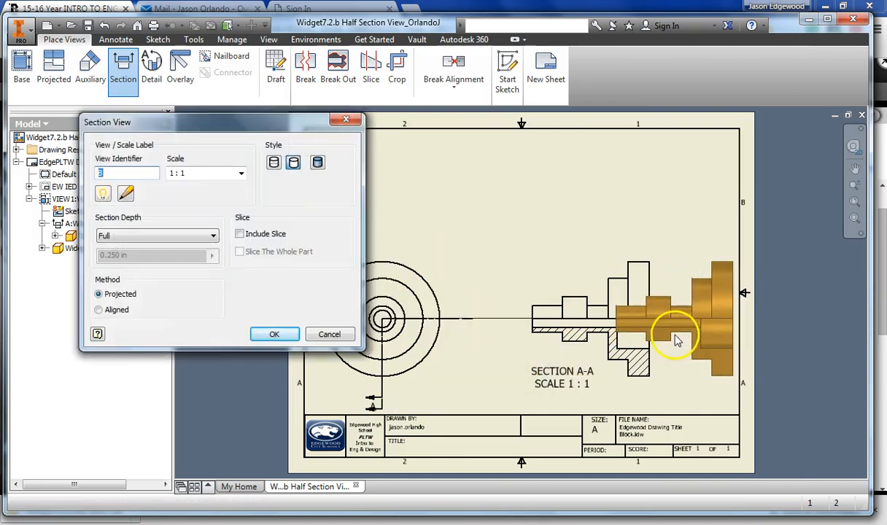
left_click(727, 340)
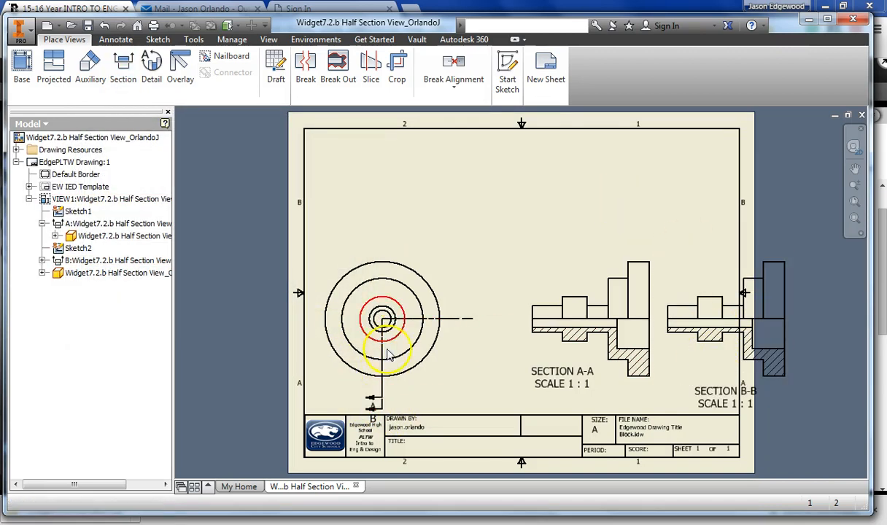
Project an isometric view from section B-B and move it to the upper-right corner of the sheet.
right_click(715, 254)
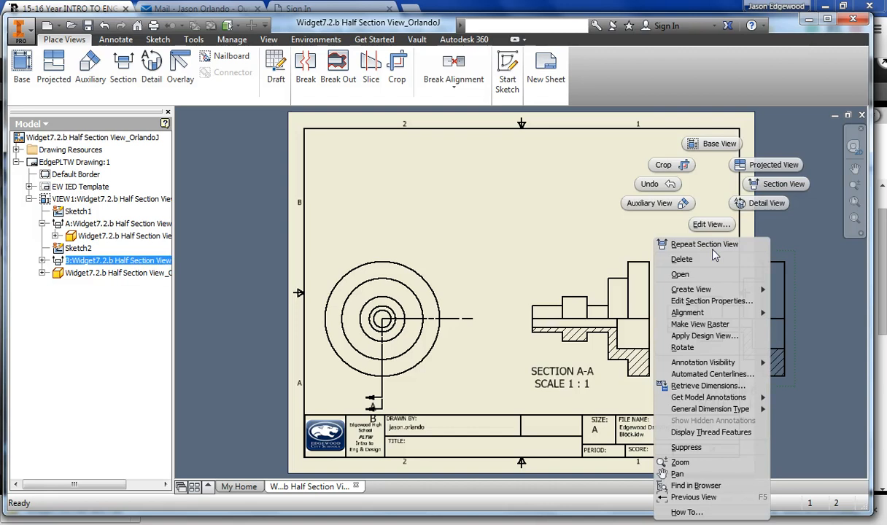
left_click(779, 167)
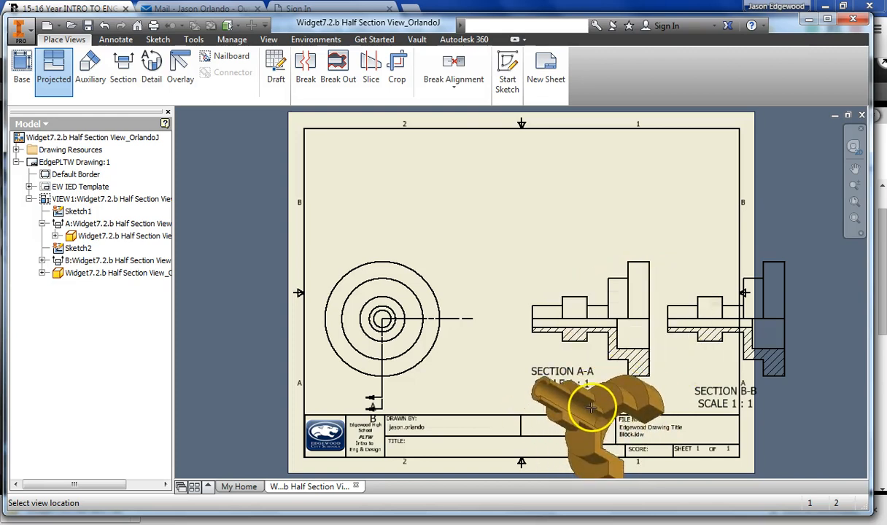
left_click(591, 407)
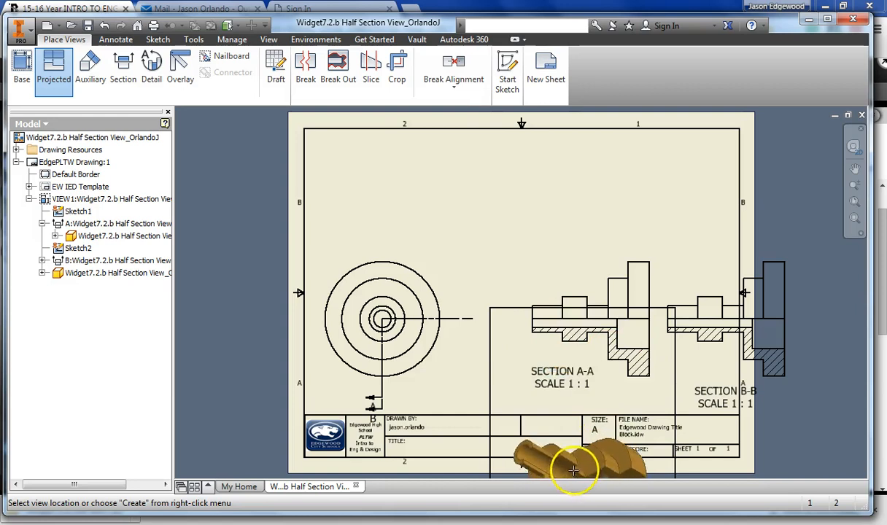
right_click(507, 233)
left_click(560, 232)
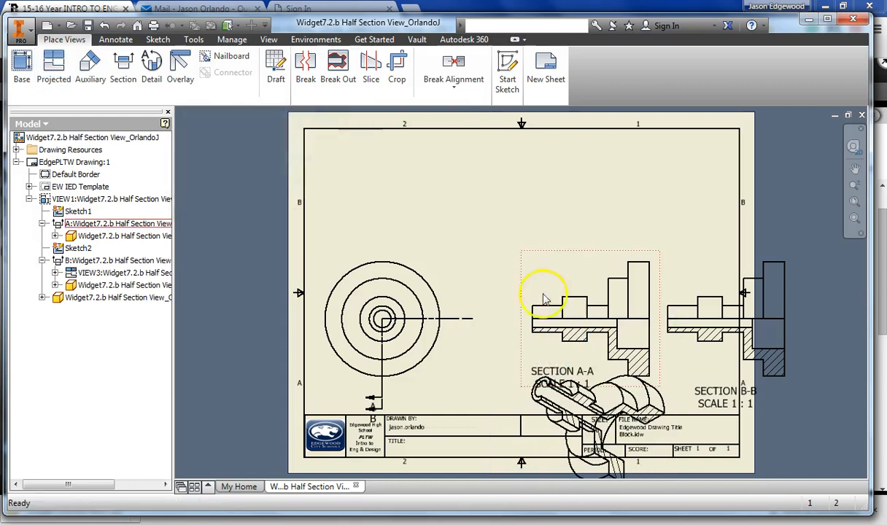
left_click_drag(522, 429, 592, 186)
left_click_drag(597, 188, 589, 188)
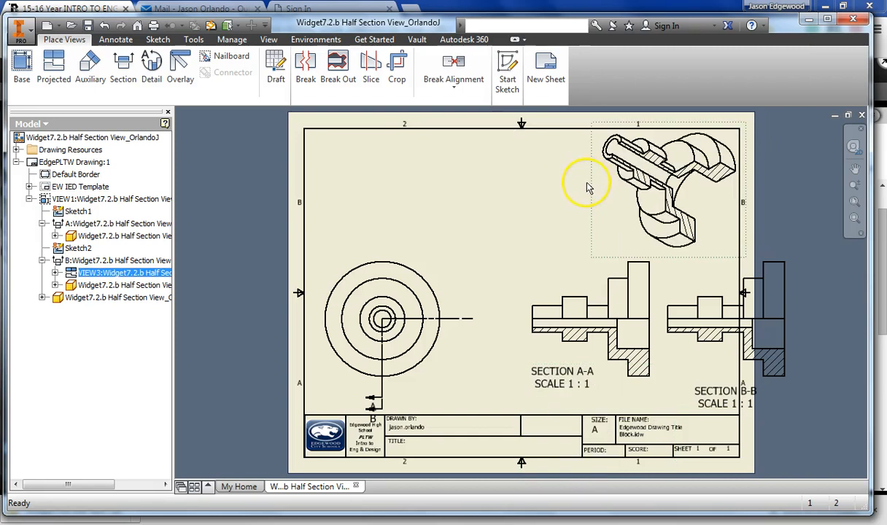
left_click(603, 227)
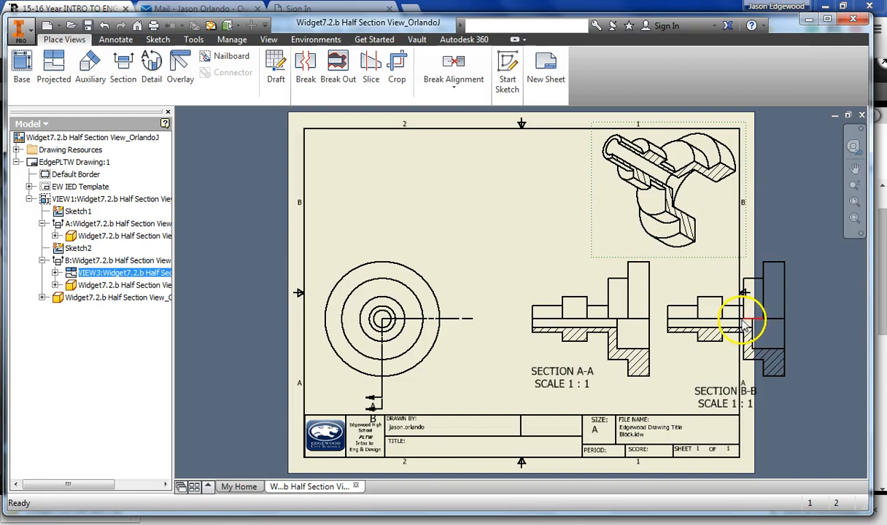
Apply the shaded style to section view B-B and suppress that view.
right_click(686, 392)
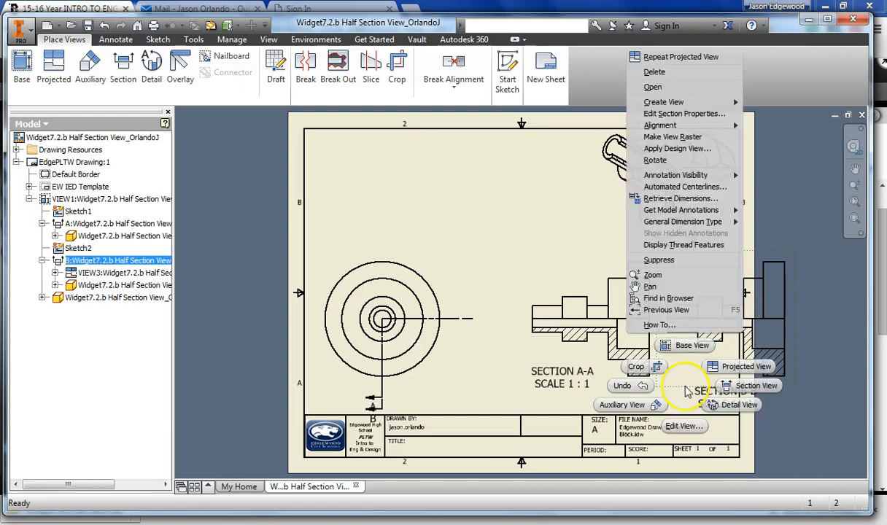
left_click(678, 426)
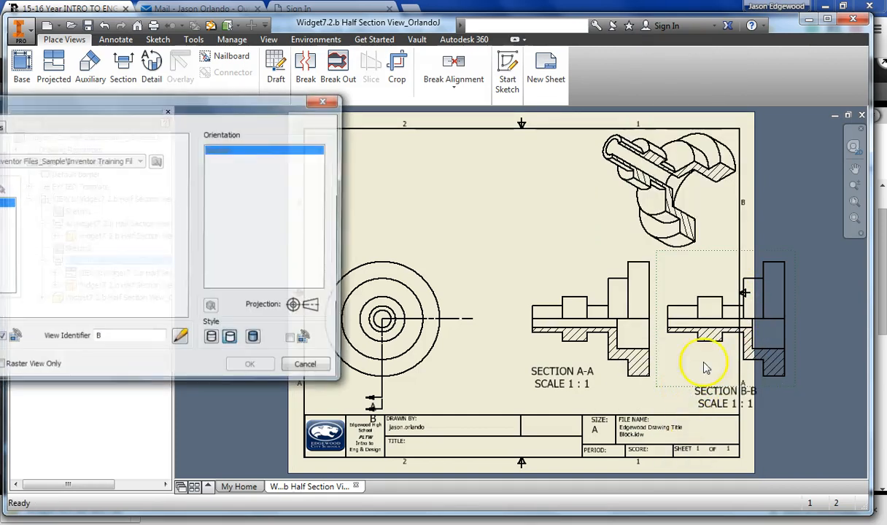
left_click_drag(198, 99, 289, 101)
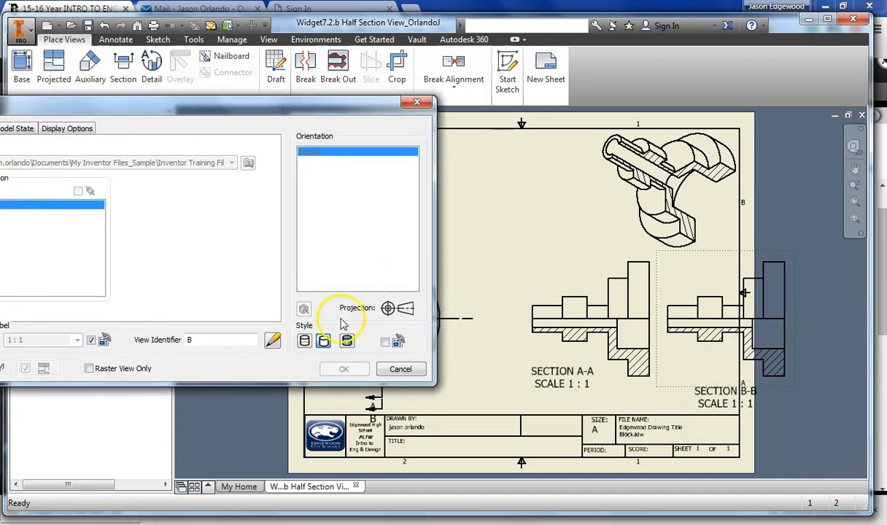
left_click(347, 341)
left_click(344, 369)
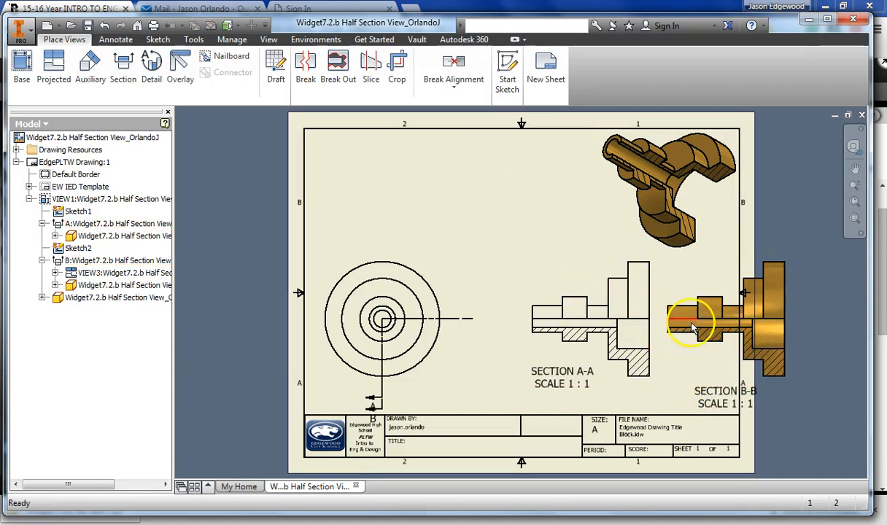
right_click(686, 394)
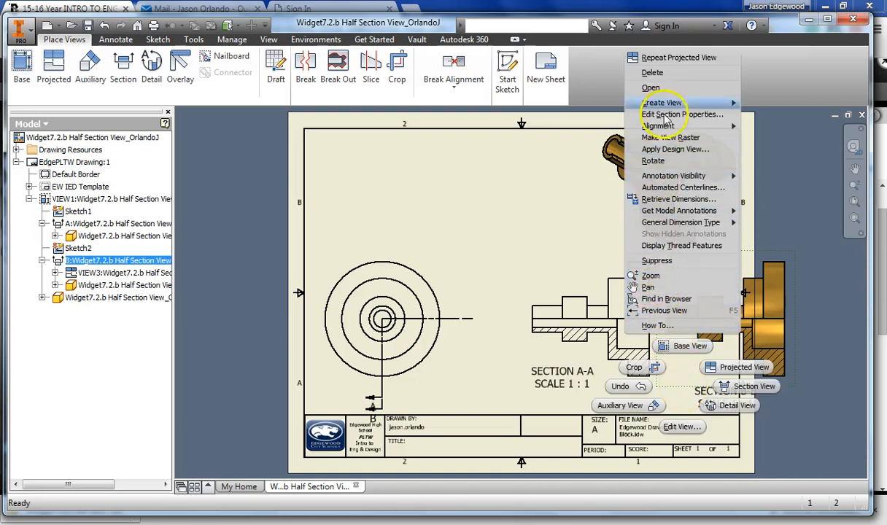
left_click(665, 261)
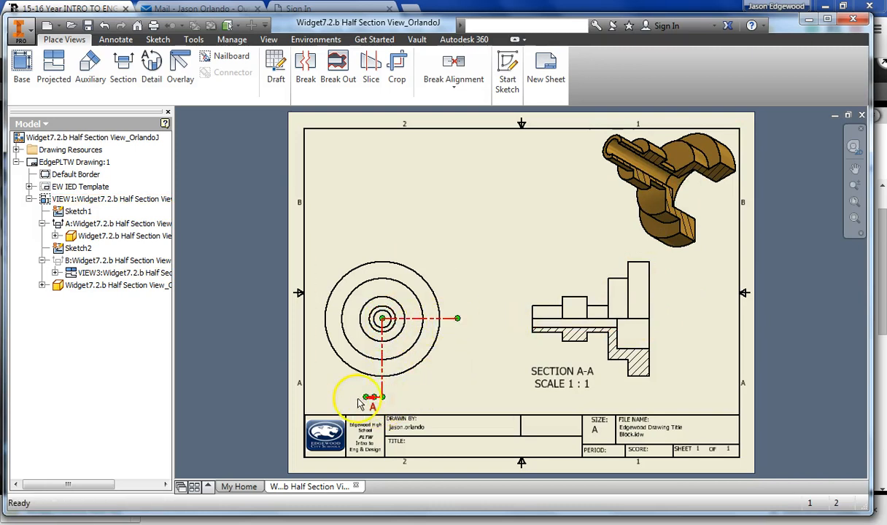
Move section view A-A slightly left, closer to the front view.
left_click(593, 211)
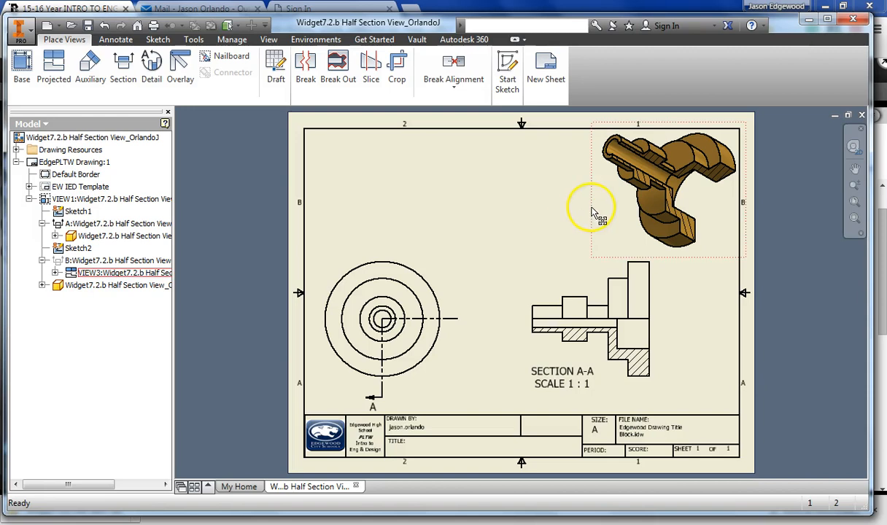
left_click(510, 290)
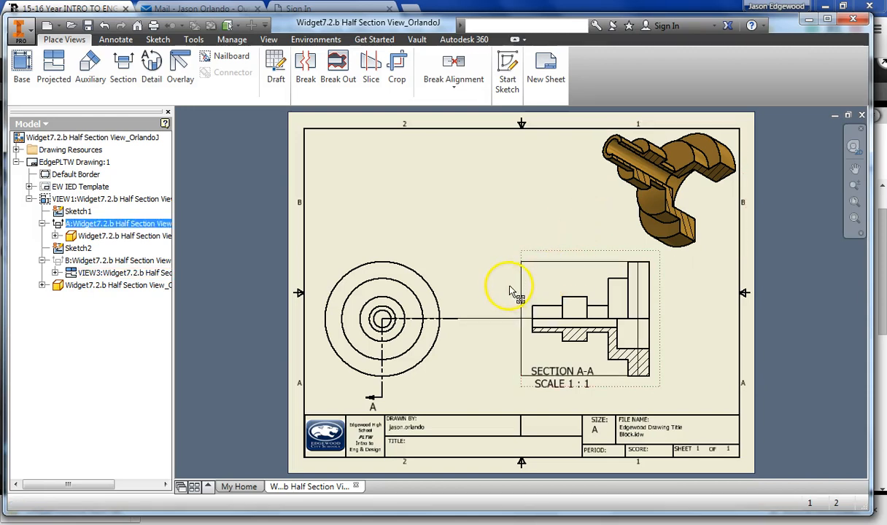
left_click_drag(509, 291, 504, 291)
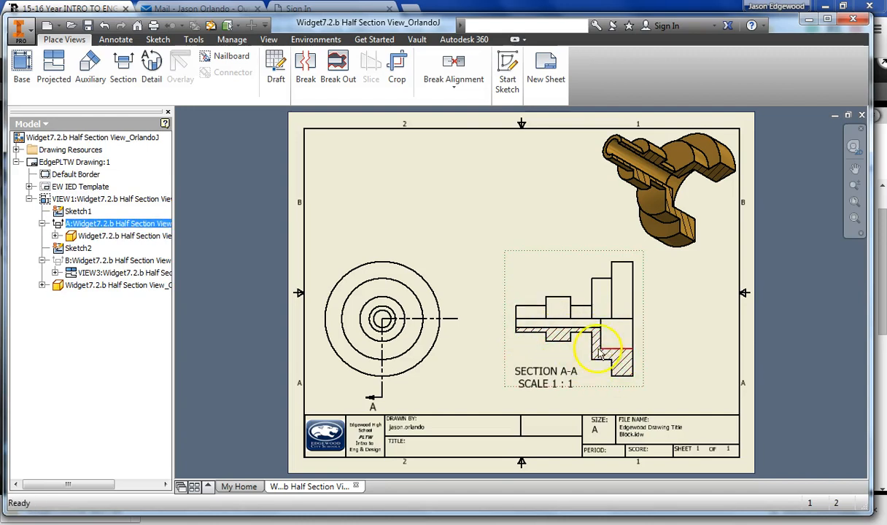
left_click(379, 325)
left_click_drag(379, 326, 384, 327)
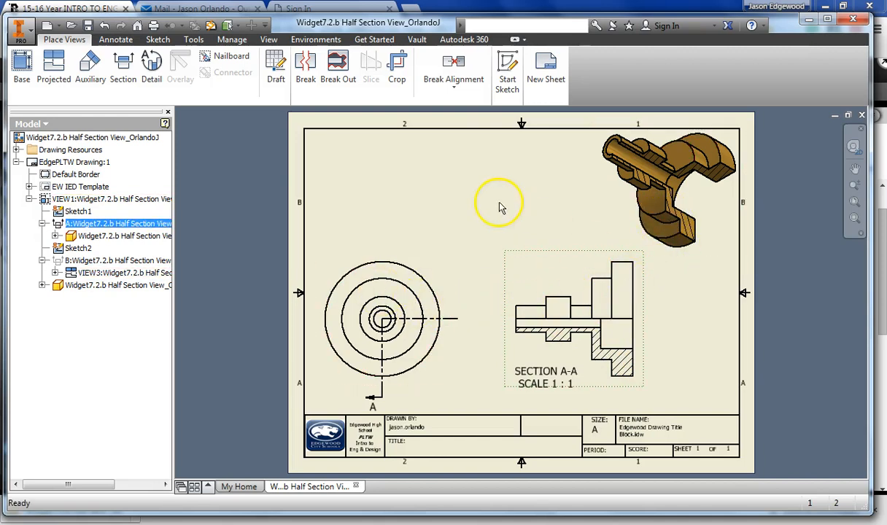
left_click(472, 204)
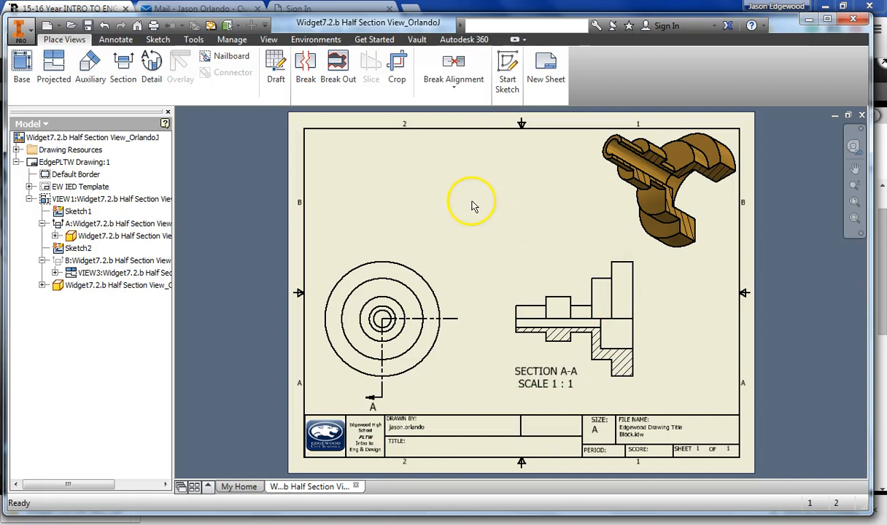
Dimension the diameters of the two innermost circles in the front view, placing the labels to the upper right of the circles.
left_click(116, 40)
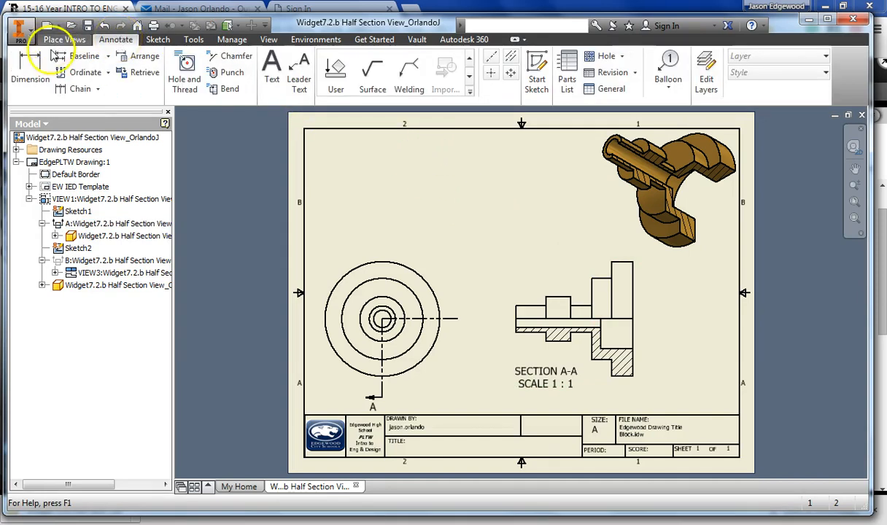
left_click(30, 69)
left_click(391, 318)
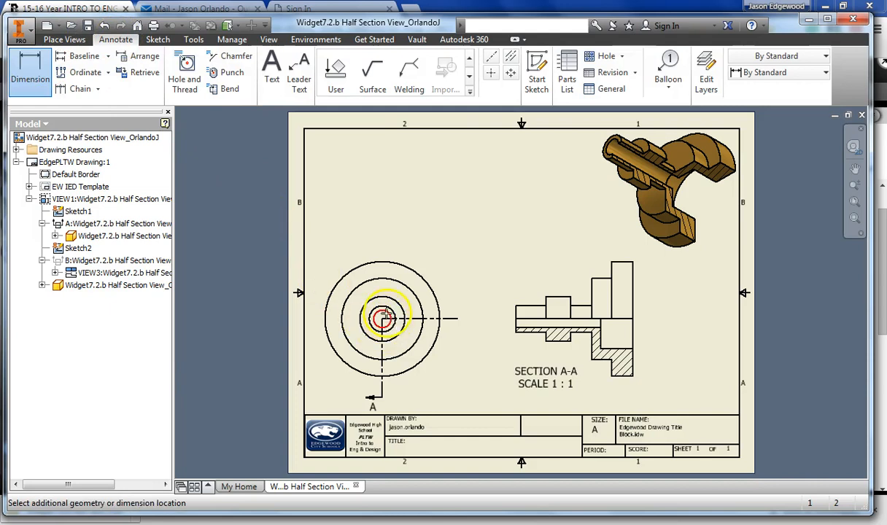
left_click(460, 295)
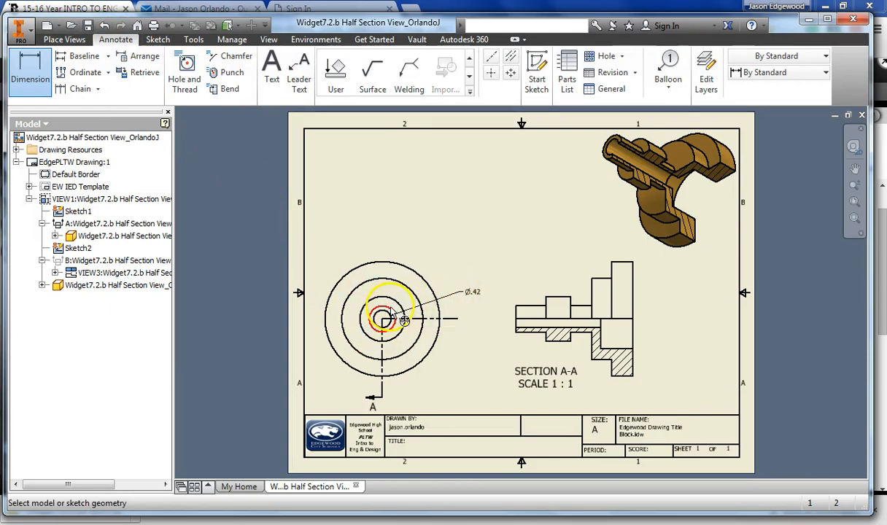
left_click(397, 302)
left_click(460, 270)
left_click(379, 300)
left_click(475, 271)
right_click(428, 240)
left_click(469, 212)
Dimension the diameters of the three outer circles in the front view, stacking the labels above the two inner diameters.
left_click(29, 73)
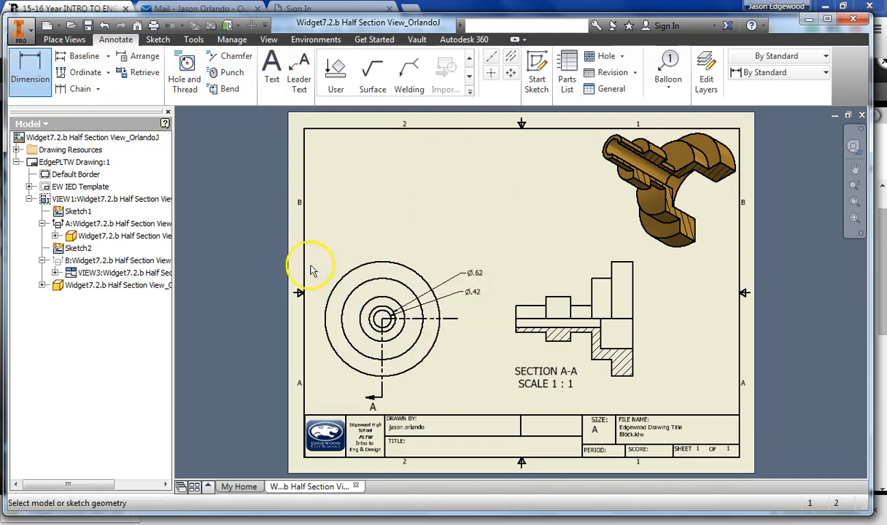
left_click(394, 299)
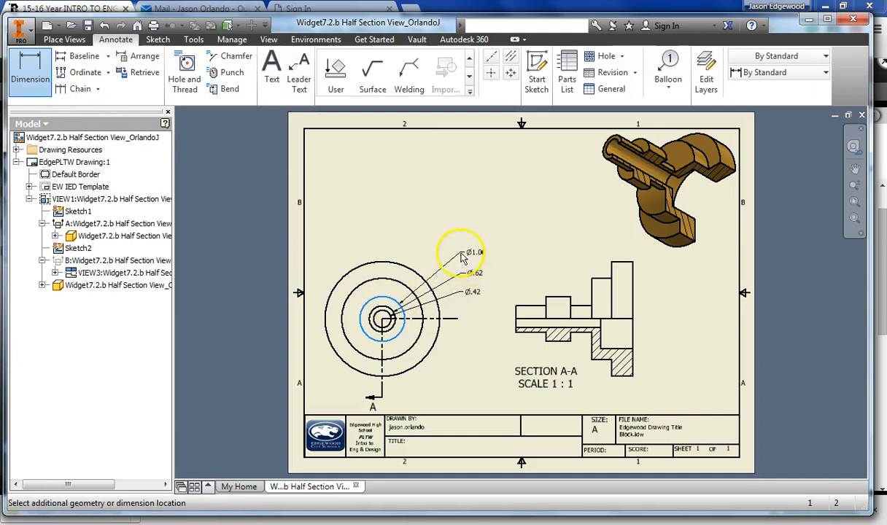
left_click(461, 257)
left_click(404, 282)
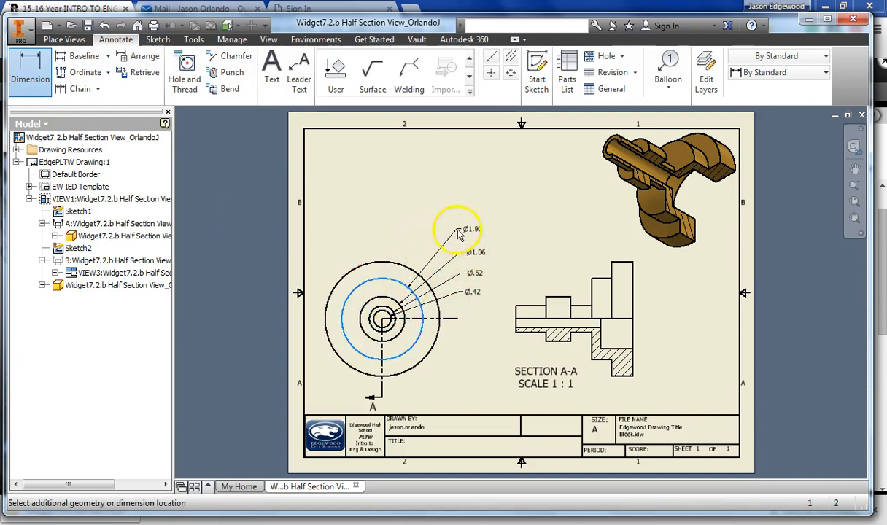
left_click(459, 232)
left_click(412, 270)
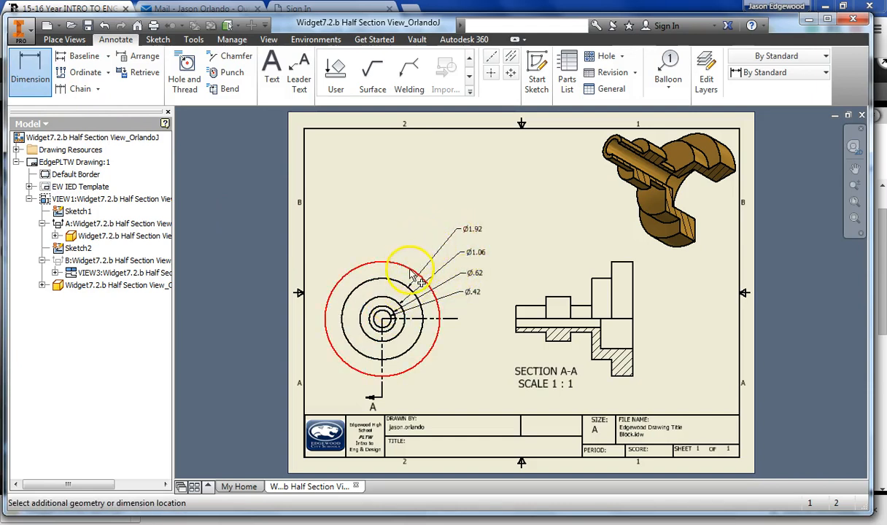
left_click(439, 205)
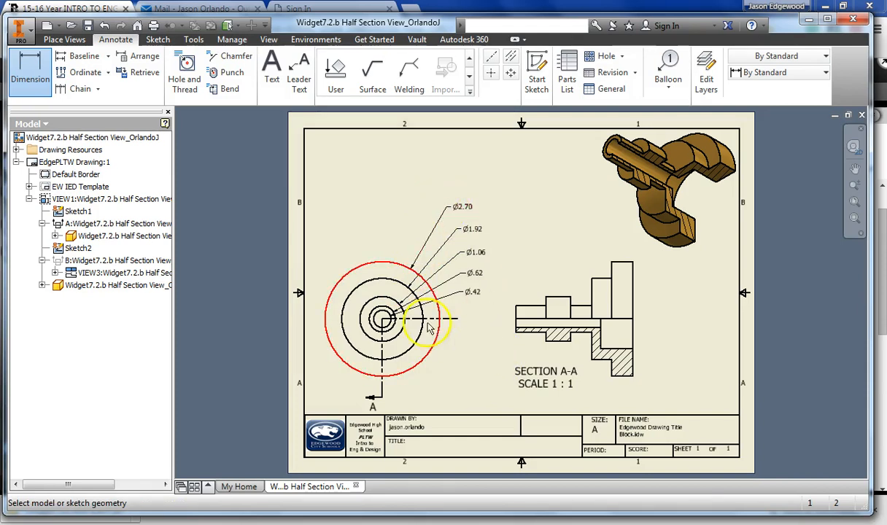
Create baseline dimensions from the left end of section A-A to each shoulder and the far right face, stacked just above the view.
left_click(82, 56)
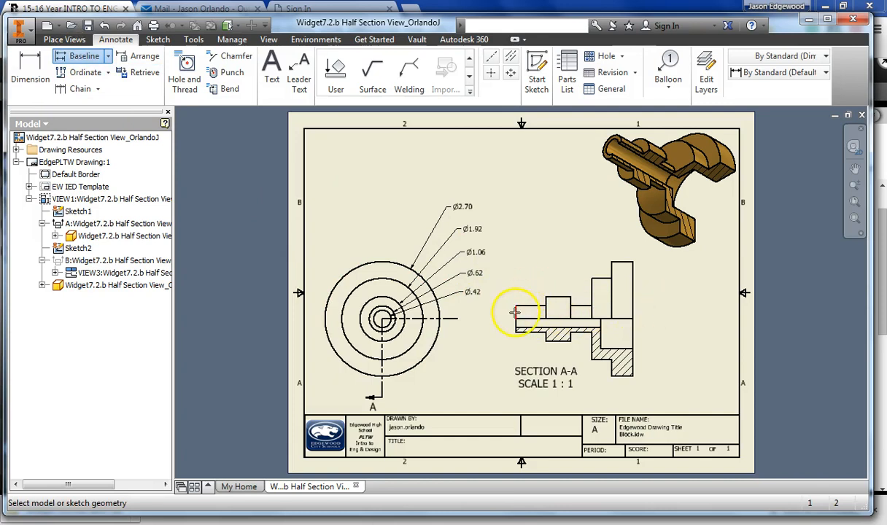
left_click(80, 56)
left_click(515, 312)
left_click(546, 312)
left_click(569, 313)
left_click(591, 310)
left_click(611, 312)
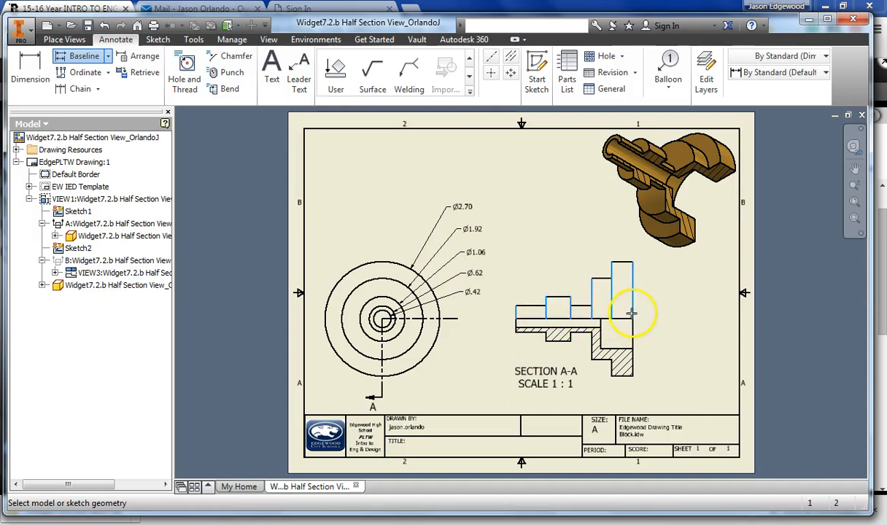
right_click(574, 255)
left_click(633, 253)
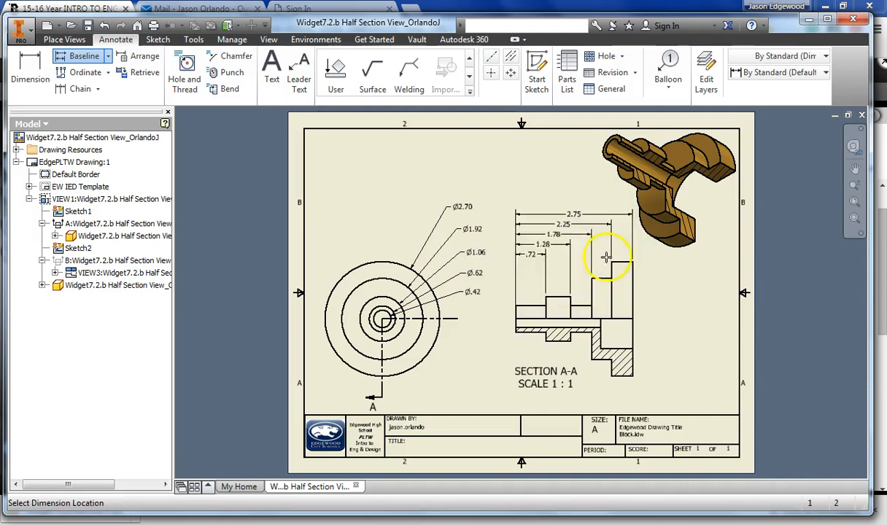
left_click(569, 279)
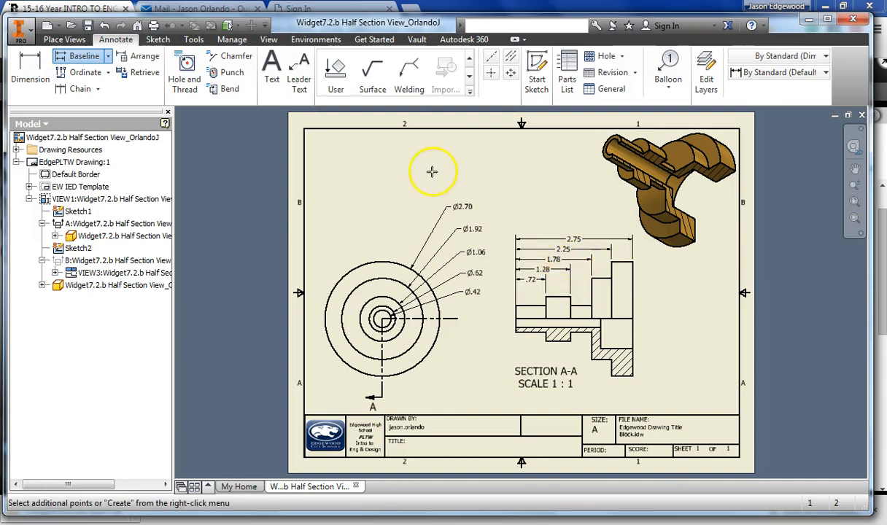
right_click(558, 279)
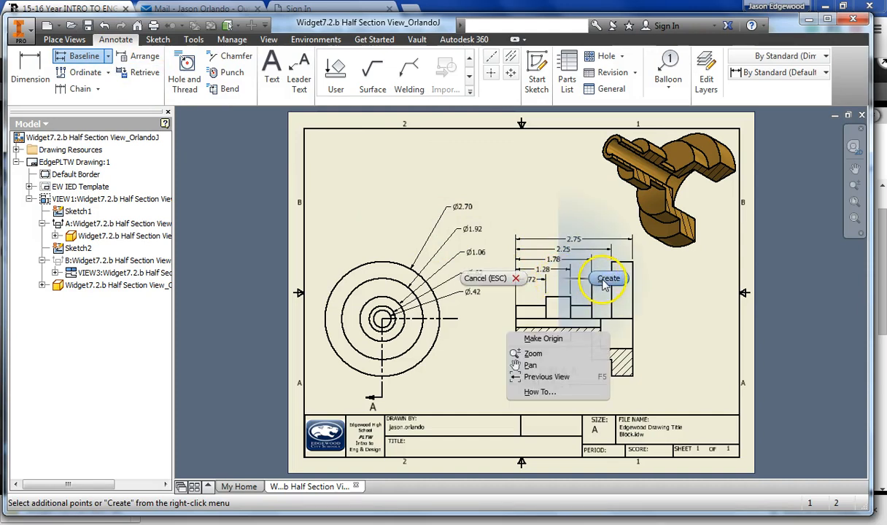
left_click(604, 284)
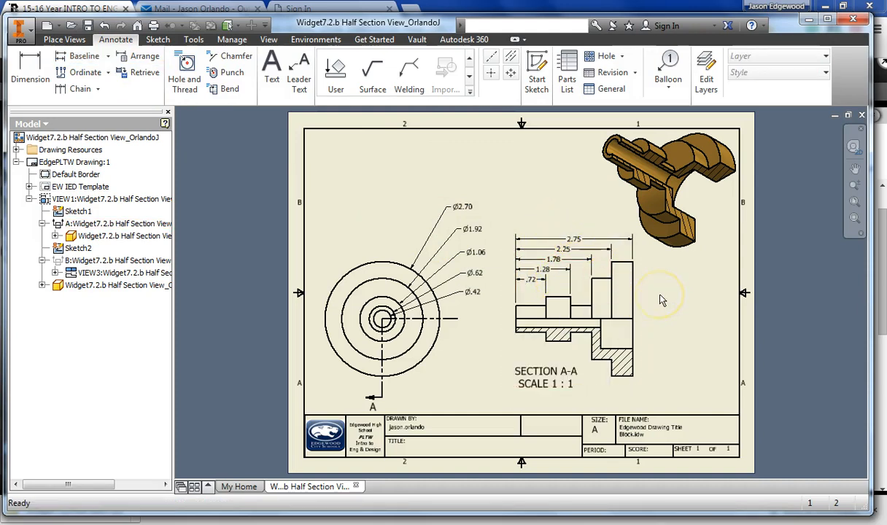
Dimension the horizontal depth of the large bore in section A-A, placing the dimension below the view.
left_click(22, 70)
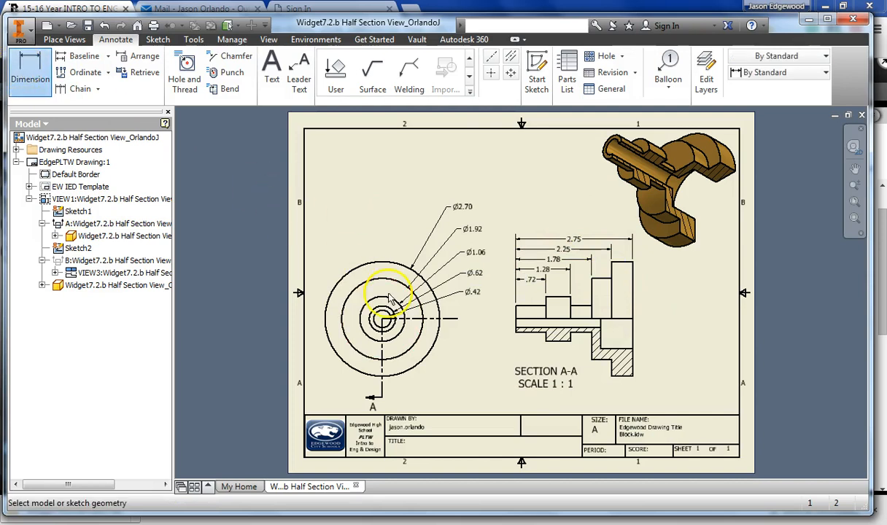
left_click(601, 346)
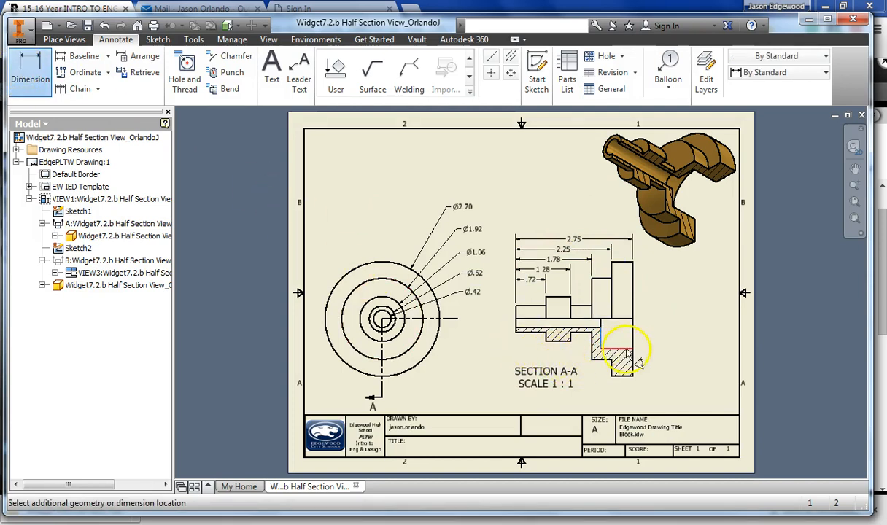
left_click(618, 396)
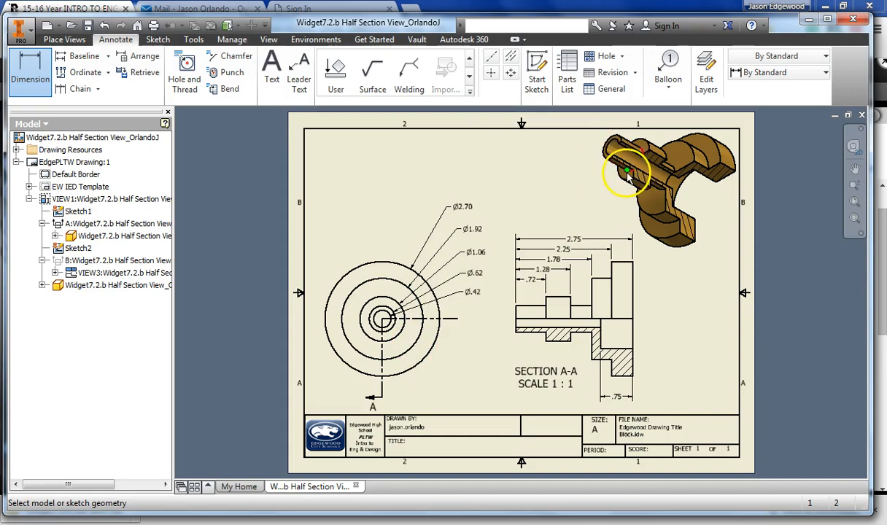
Dimension the vertical distance from the centre line to the large bore's lower edge, placing it to the right of section A-A.
scroll(627, 177, "up", 3)
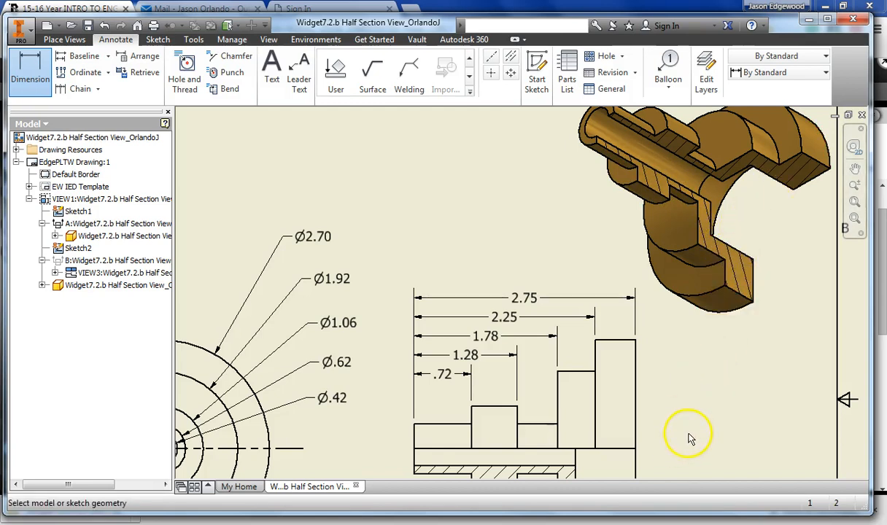
scroll(688, 436, "up", 4)
middle_click_drag(684, 447, 680, 367)
scroll(678, 381, "down", 2)
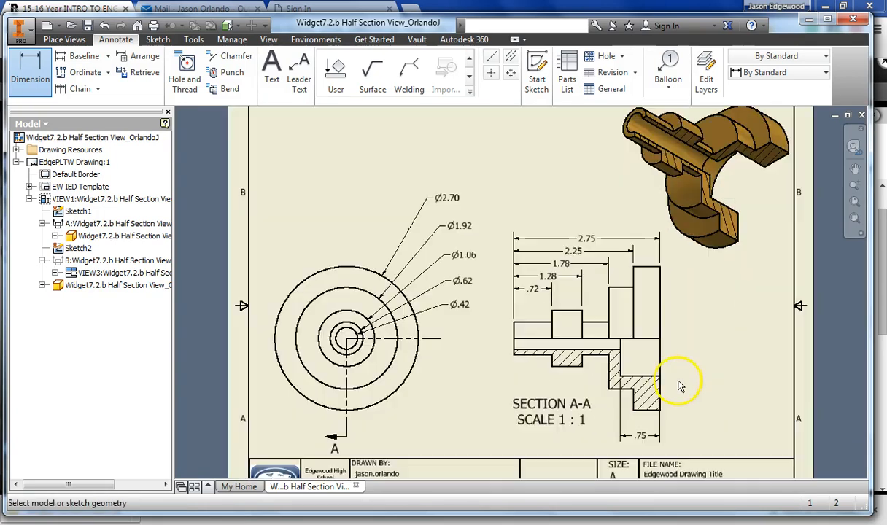
left_click(652, 339)
left_click(649, 376)
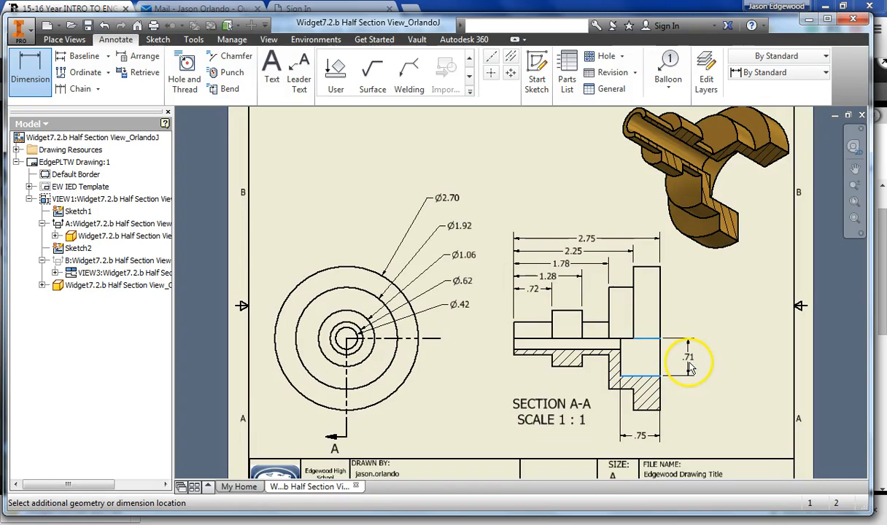
left_click(682, 368)
right_click(742, 353)
left_click(759, 349)
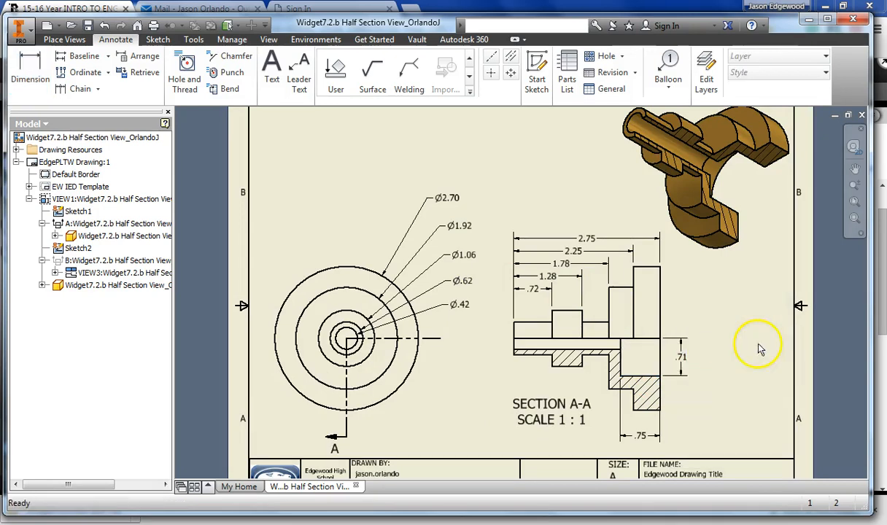
Start a text note in the open area above the front view, with the text colour blue and the size 0.240 in.
scroll(748, 360, "down", 3)
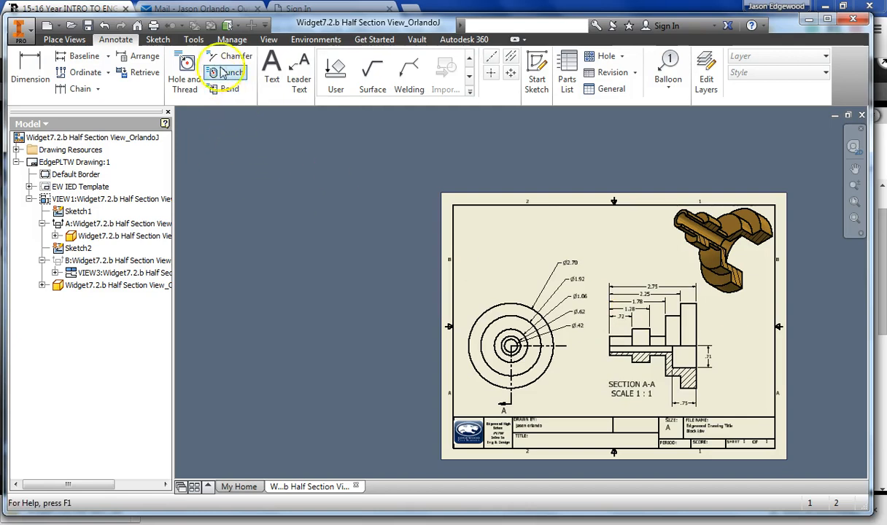
left_click(271, 72)
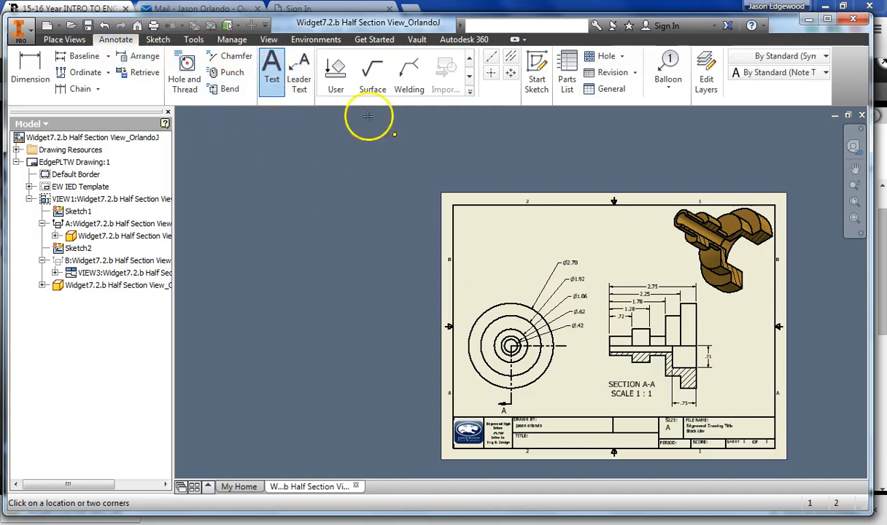
left_click_drag(469, 213, 612, 261)
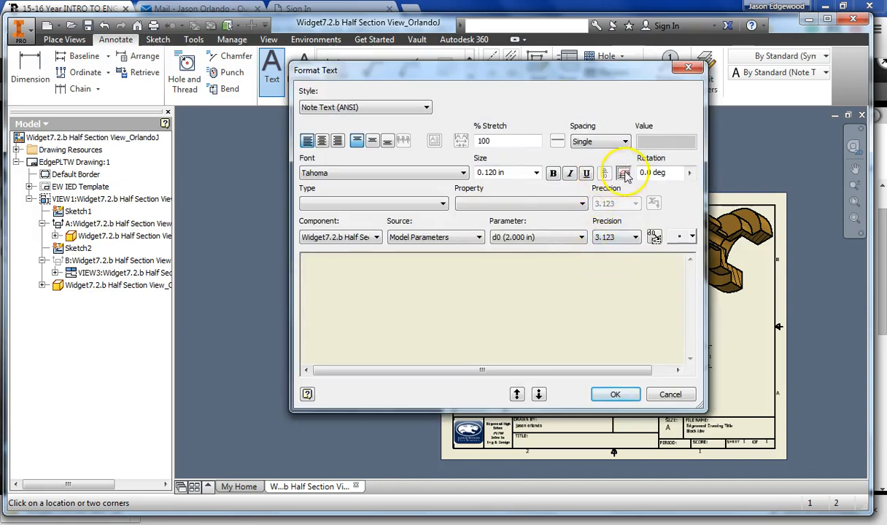
left_click(623, 173)
left_click(506, 217)
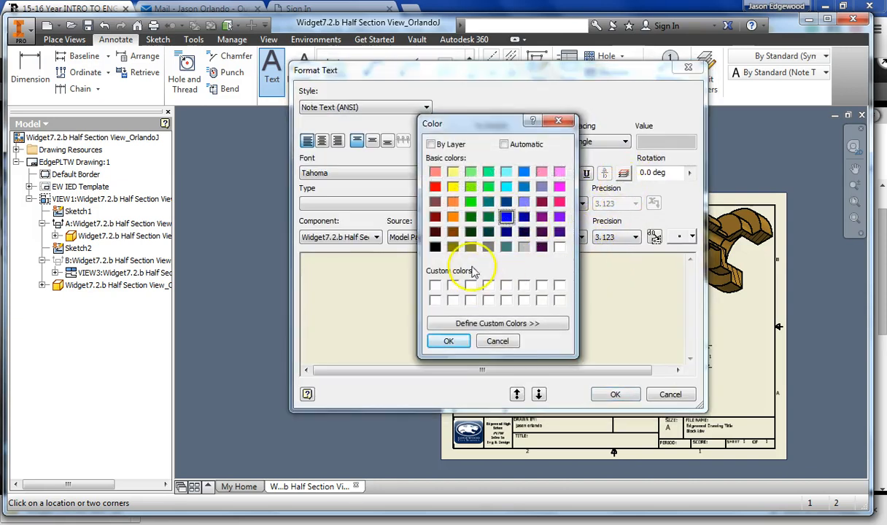
left_click(448, 342)
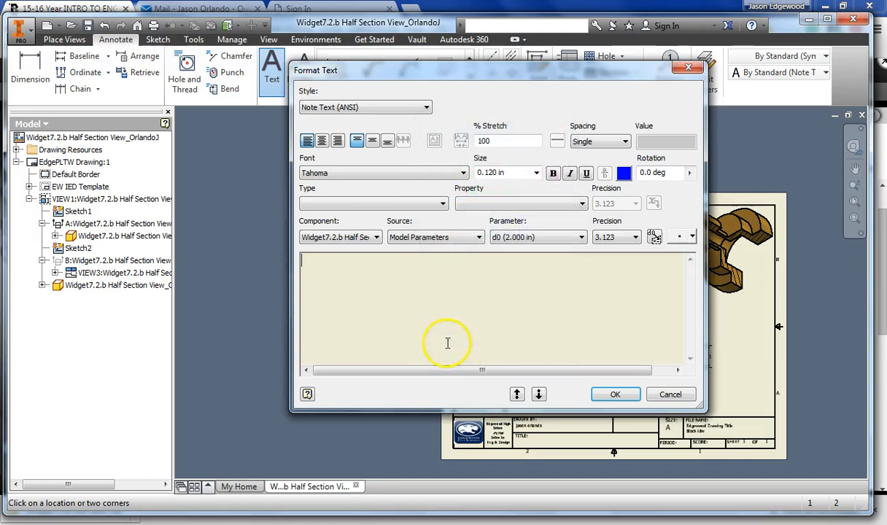
left_click(396, 204)
left_click(396, 201)
left_click(535, 173)
left_click(496, 271)
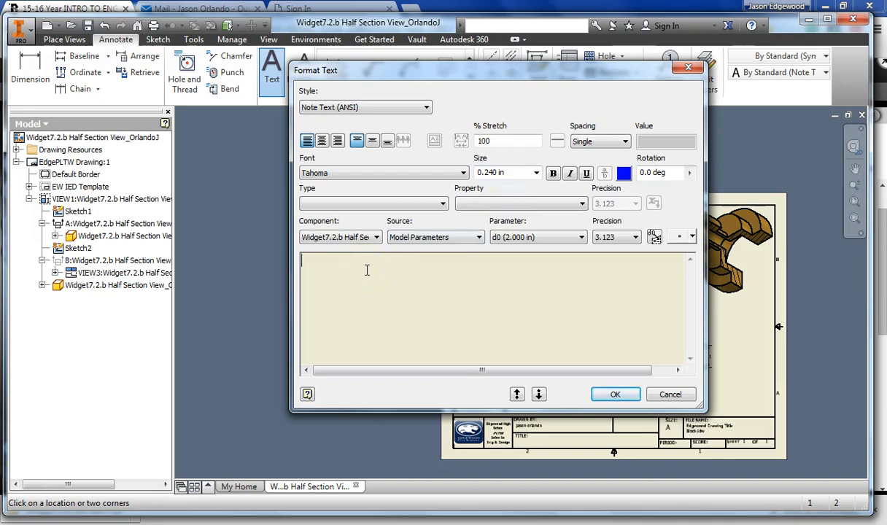
Place the note with three lines: "Half Section View", the author's title and surname, and 2/22/2016.
type("tion ")
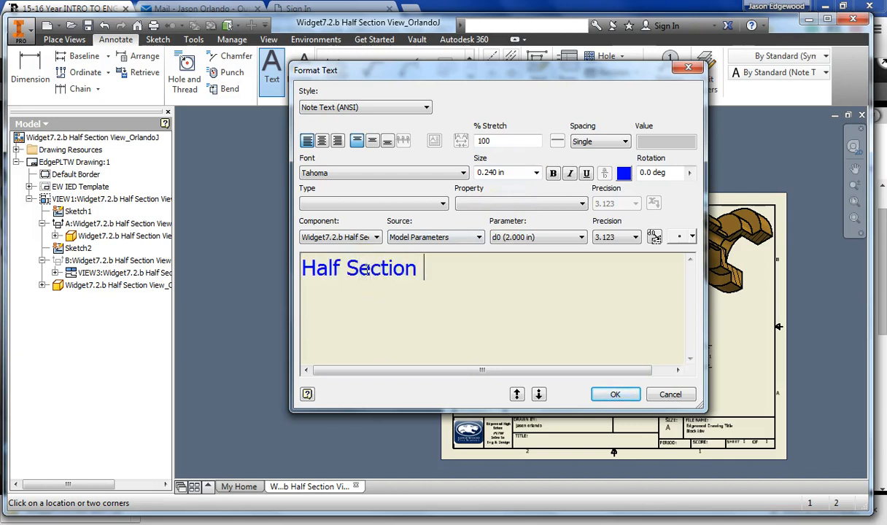
type("View Mr. Orlando")
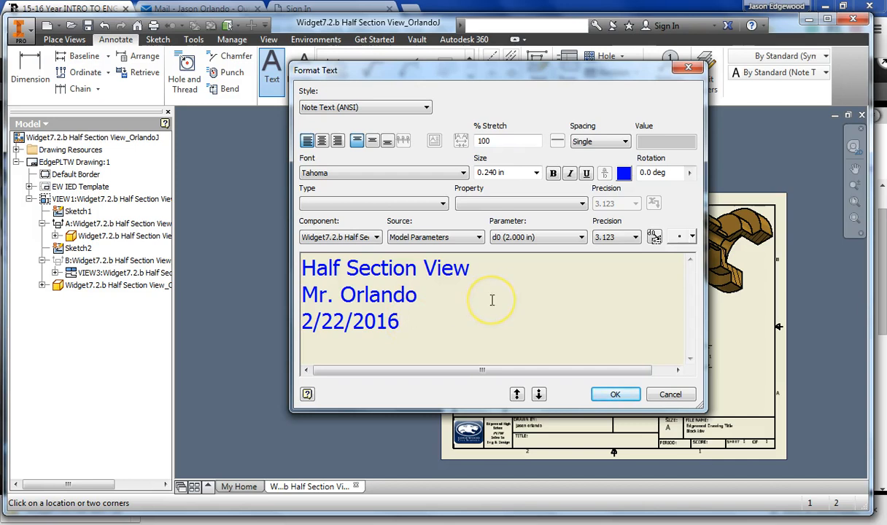
left_click(612, 394)
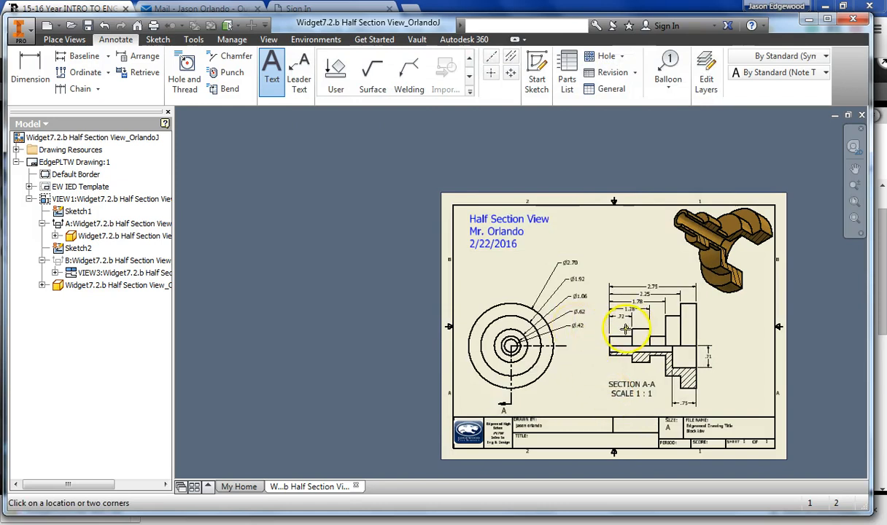
scroll(624, 329, "up", 2)
scroll(627, 326, "down", 2)
scroll(576, 299, "up", 1)
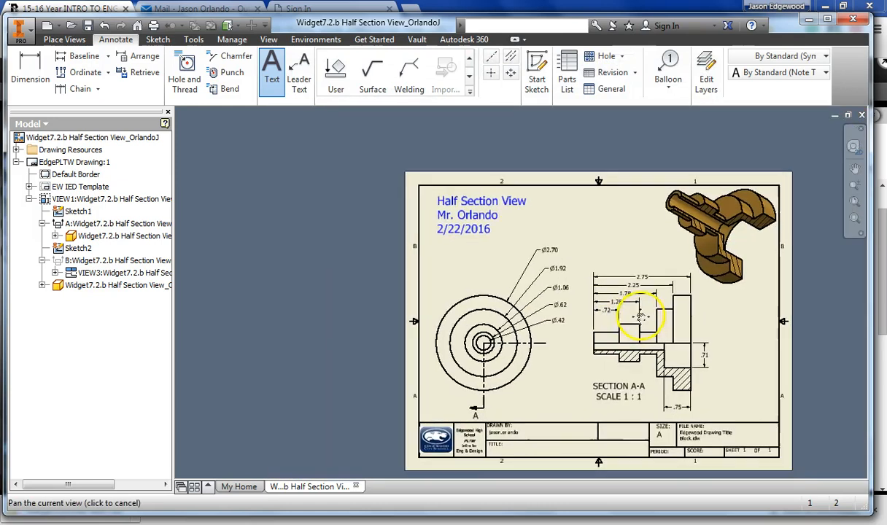
key("Escape")
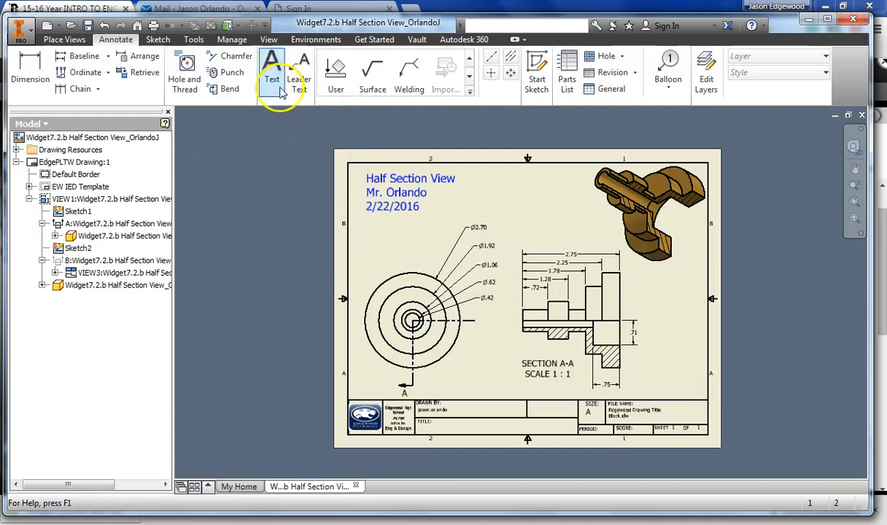
Save the drawing as an Inventor .idw file in My Documents > My Inventor Files_Sample > Inventor Training Files, accepting the location outside the active project.
left_click(20, 31)
left_click(30, 131)
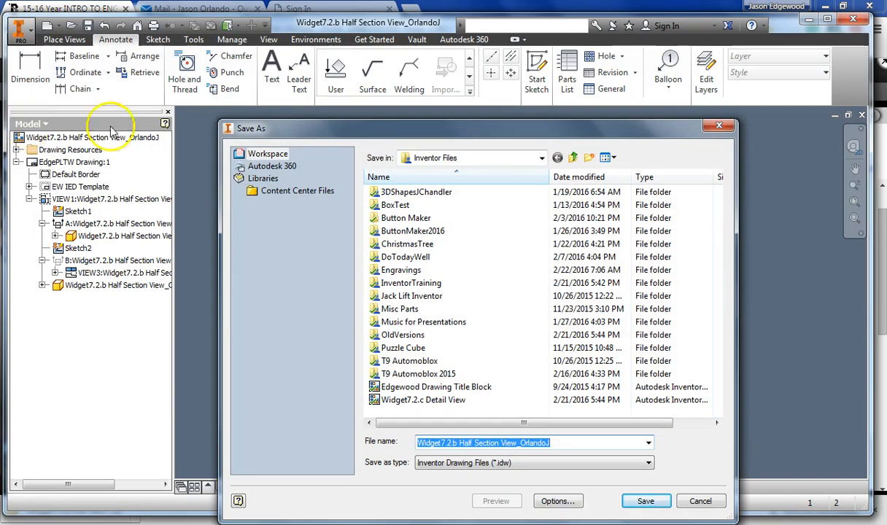
left_click(541, 157)
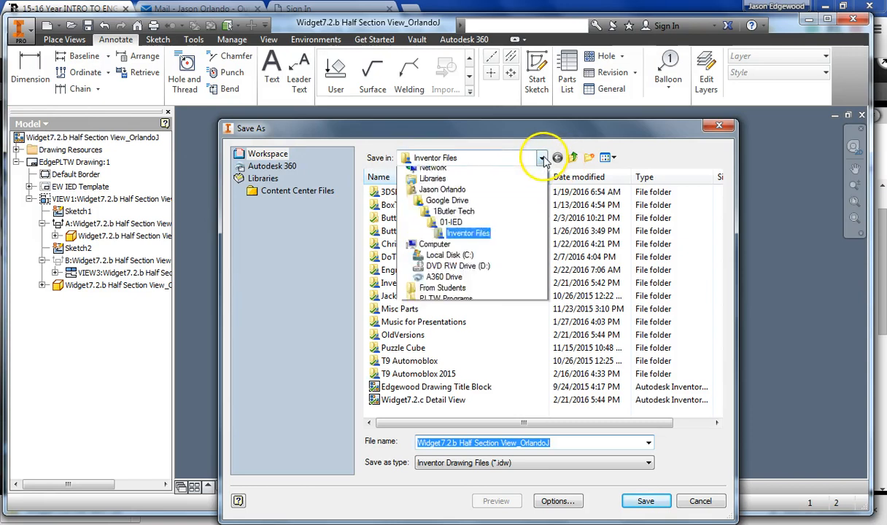
left_click(447, 216)
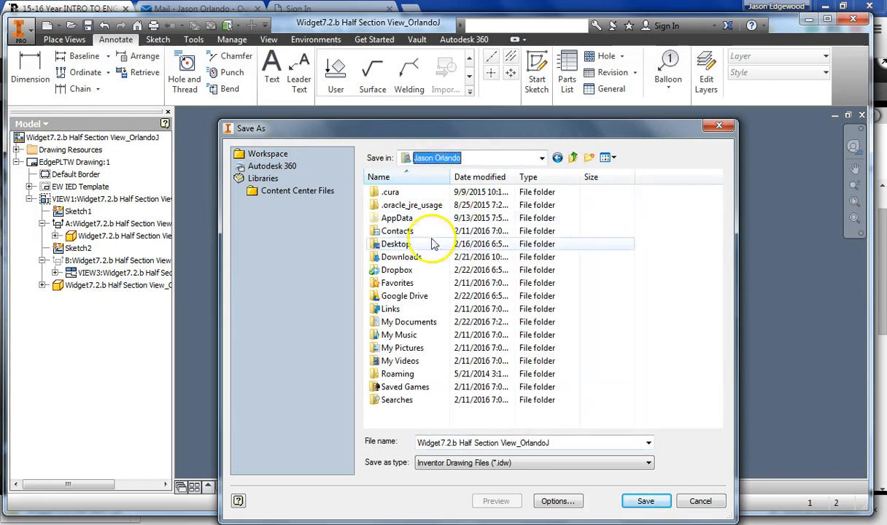
double_click(409, 322)
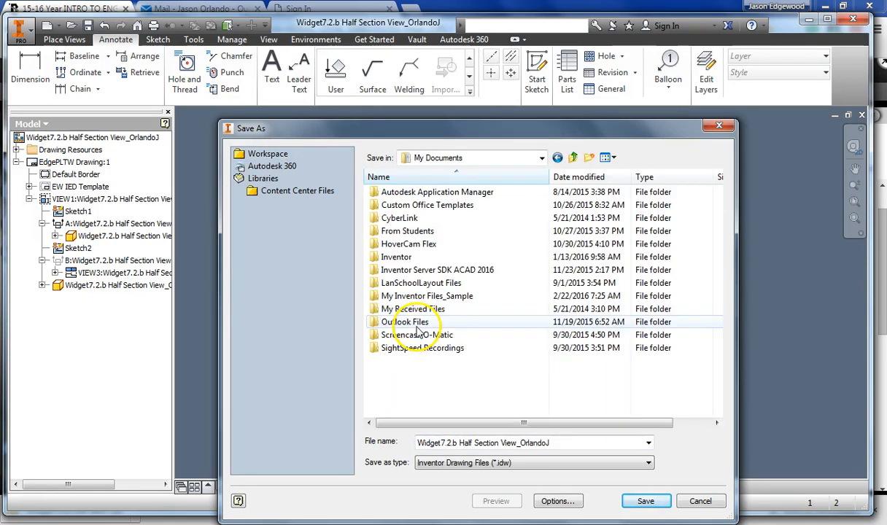
double_click(436, 296)
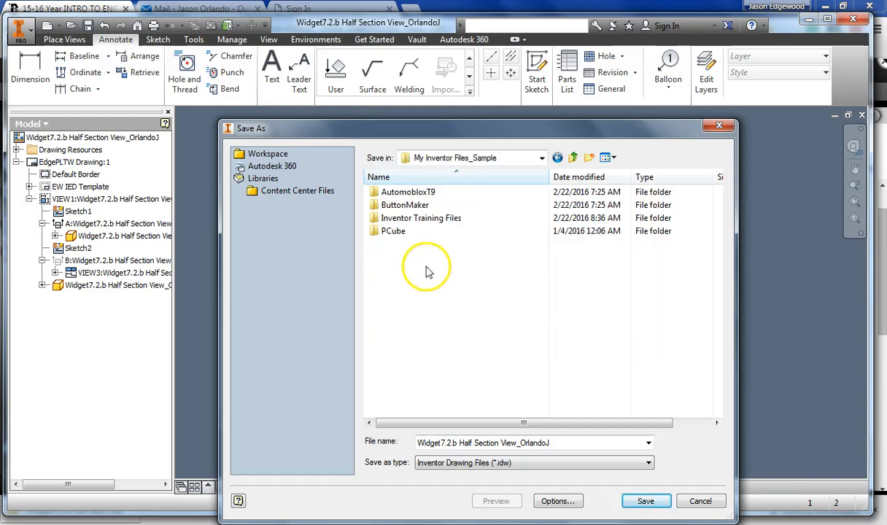
double_click(431, 220)
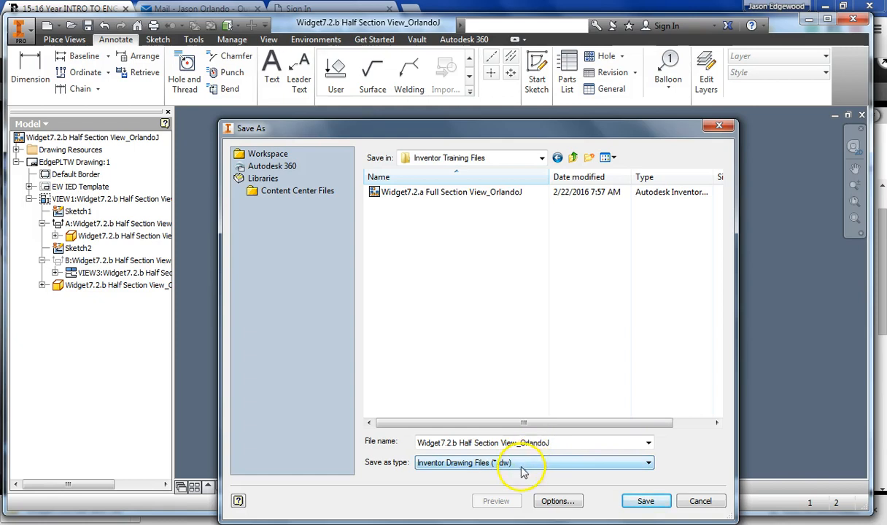
left_click(646, 502)
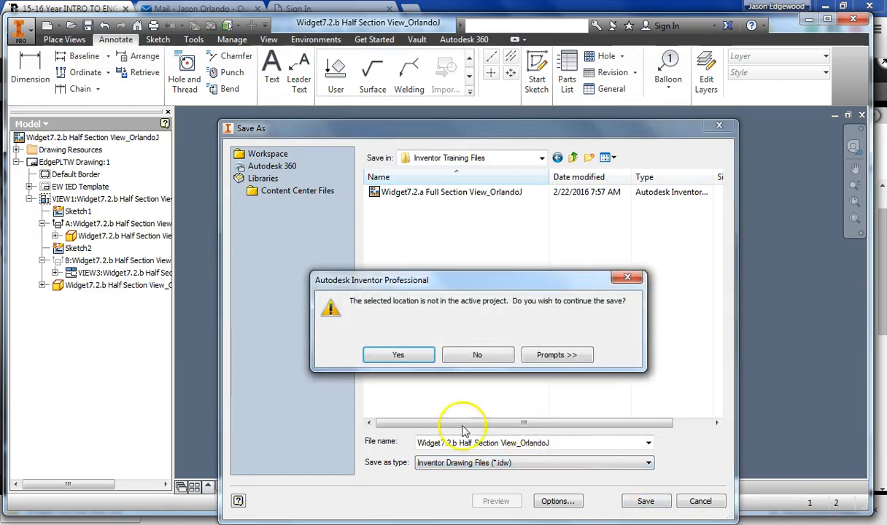
left_click(399, 356)
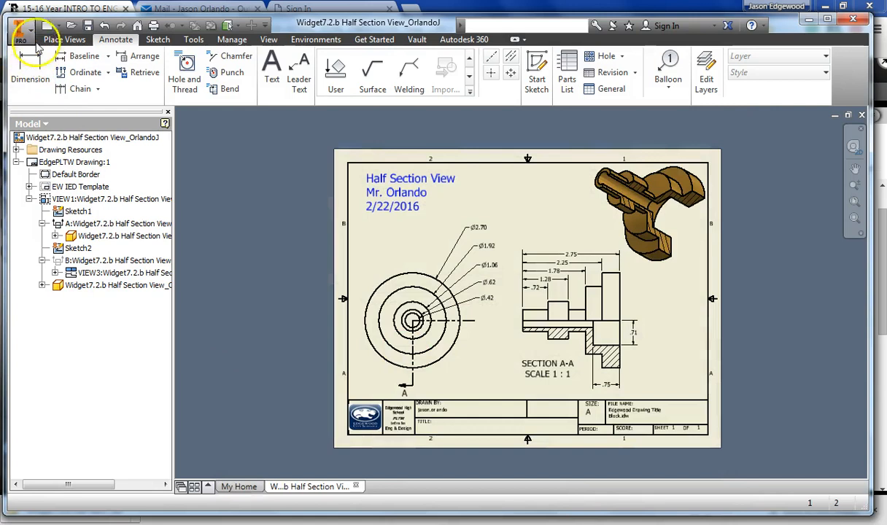
Save a PDF copy of the drawing in the Inventor Training Files folder and minimize the PDF viewer.
left_click(21, 31)
mouse_move(27, 168)
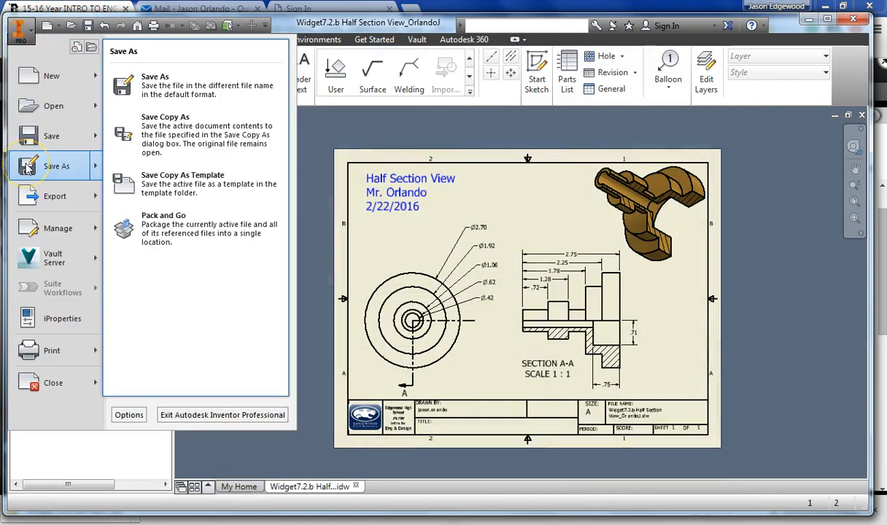
left_click(186, 138)
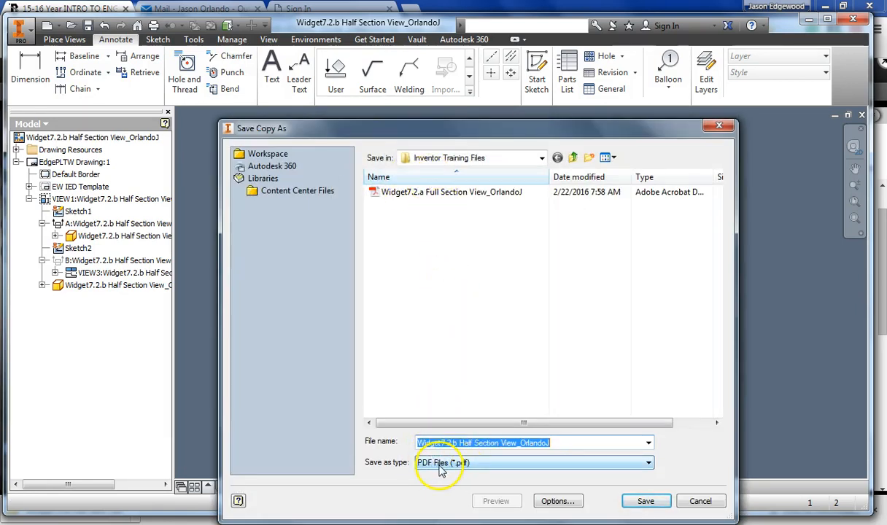
left_click(440, 467)
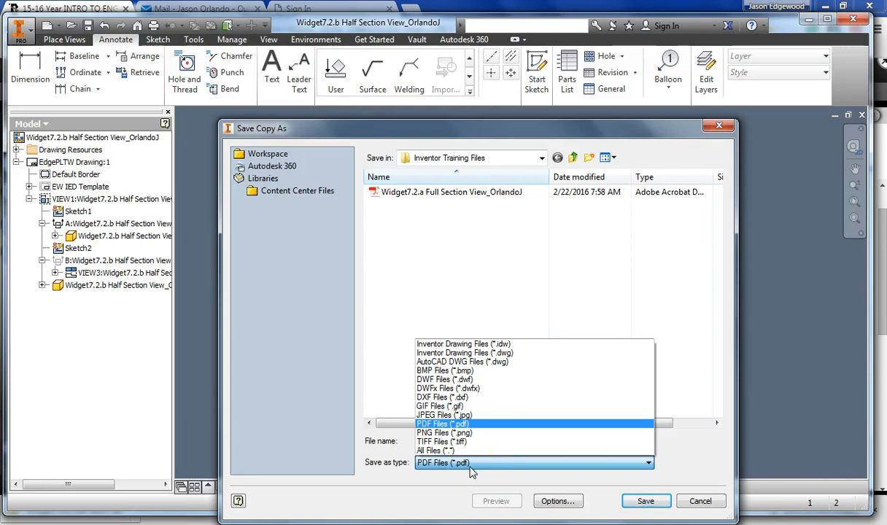
left_click(444, 424)
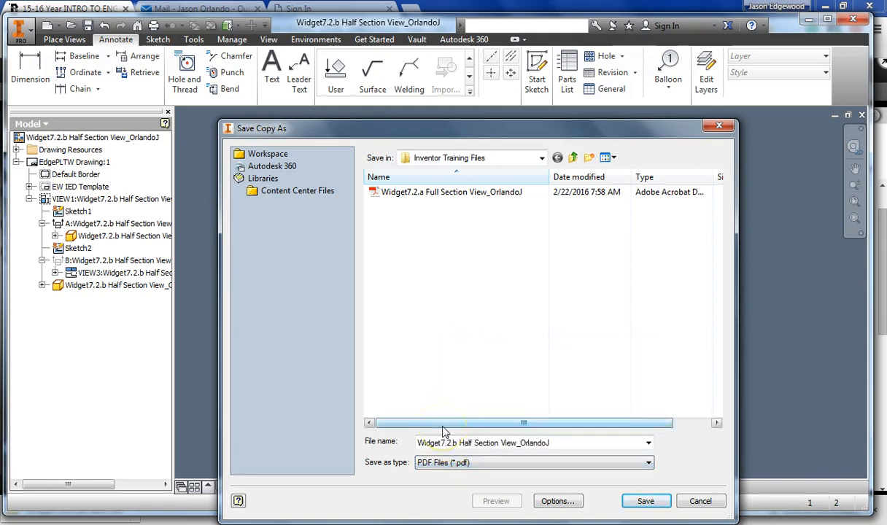
left_click(645, 501)
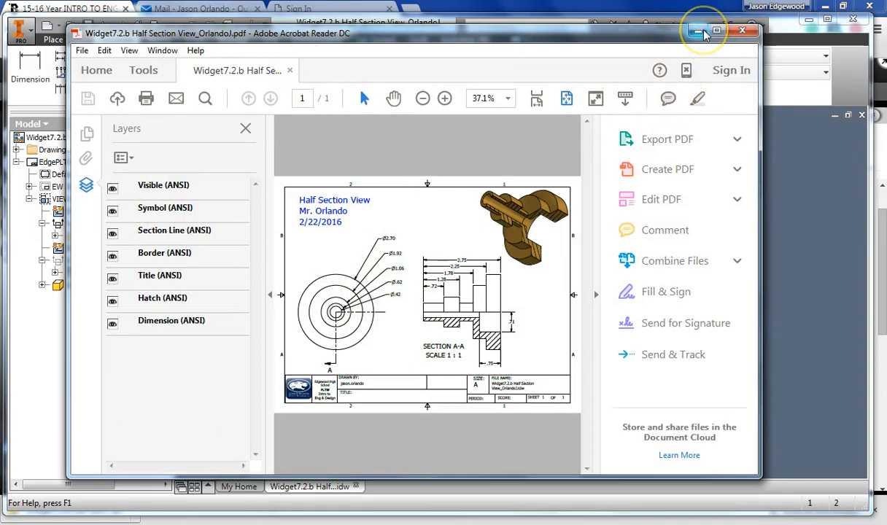
left_click(704, 34)
Switch to Windows Explorer and open the folder Documents > My Inventor Files_Sample > Inventor Training Files.
left_click(131, 523)
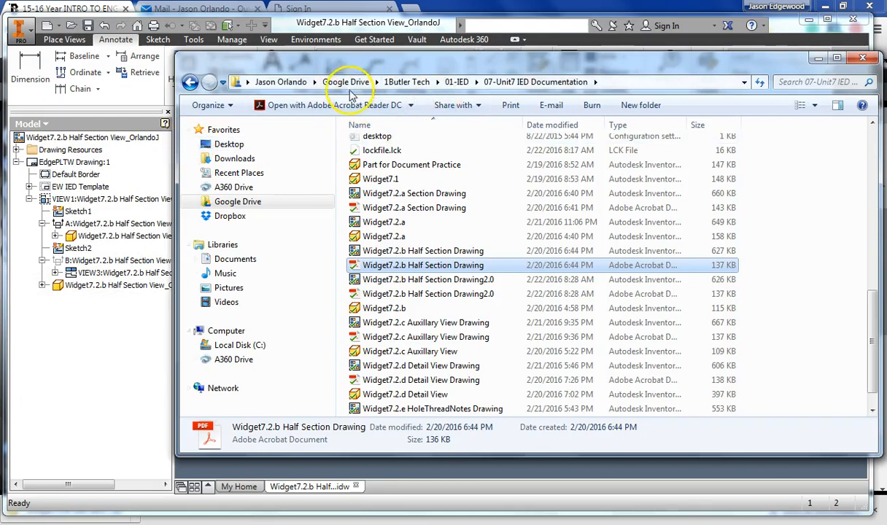
left_click(218, 259)
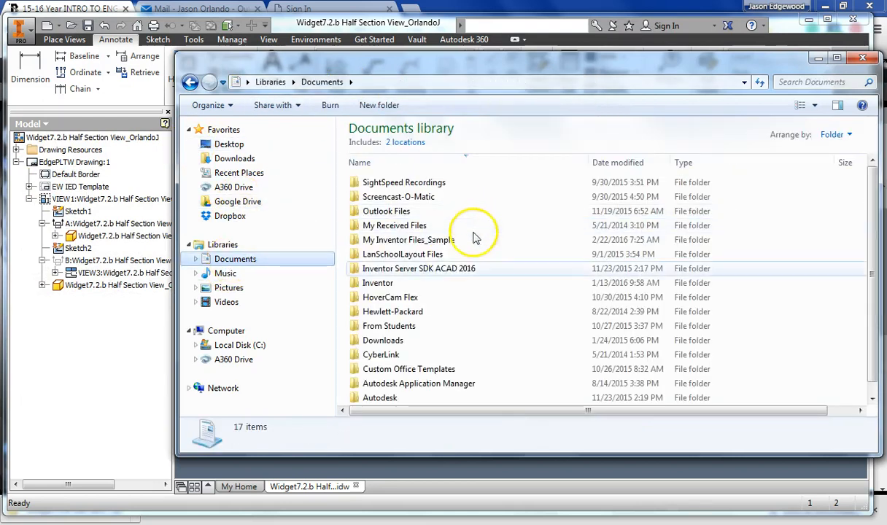
double_click(401, 239)
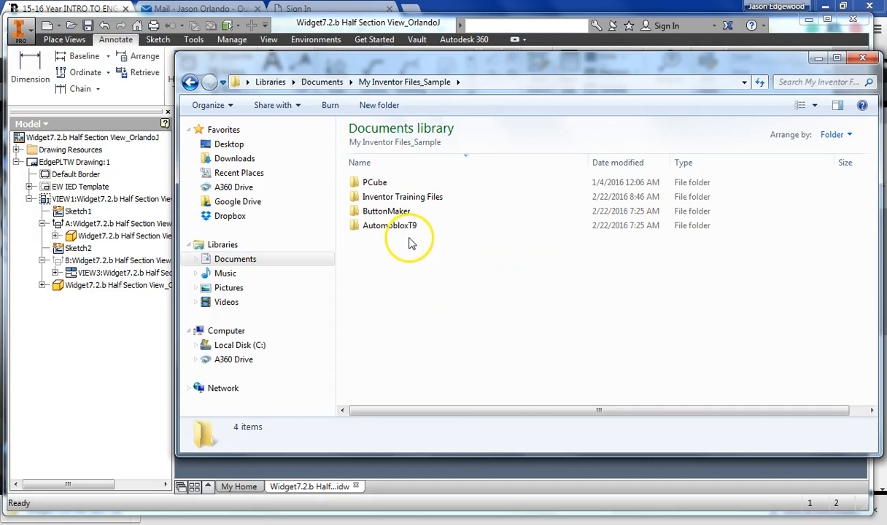
double_click(403, 200)
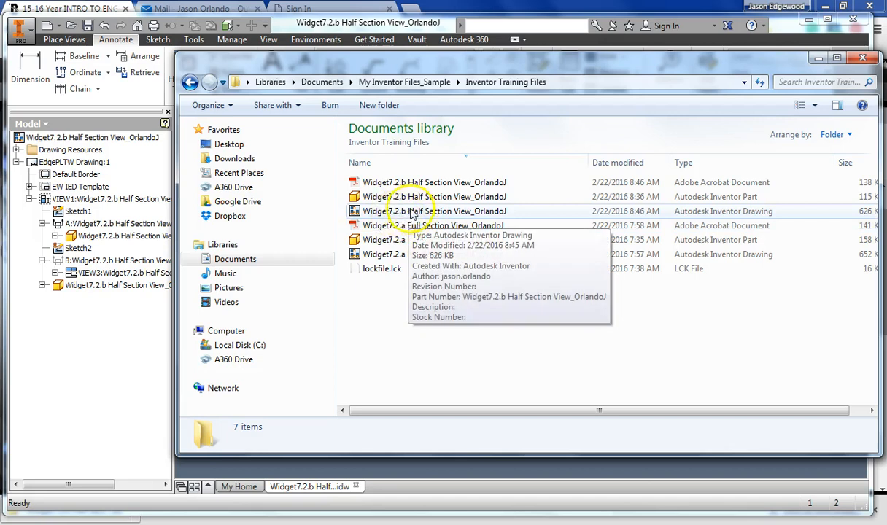
Check the folder for the Widget7.2.b half section part, drawing and PDF files, and close the Explorer window.
left_click(402, 197)
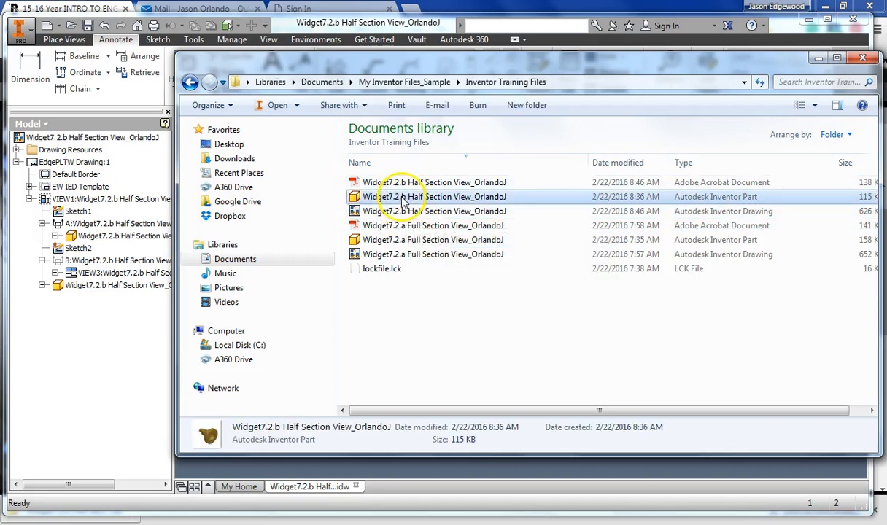
left_click(399, 211)
left_click(411, 183)
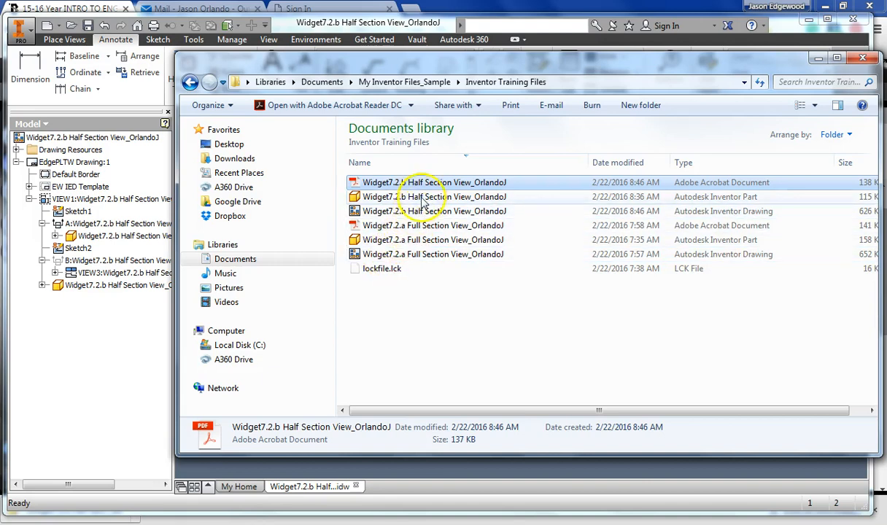
left_click(420, 200)
left_click(417, 211)
left_click(414, 184)
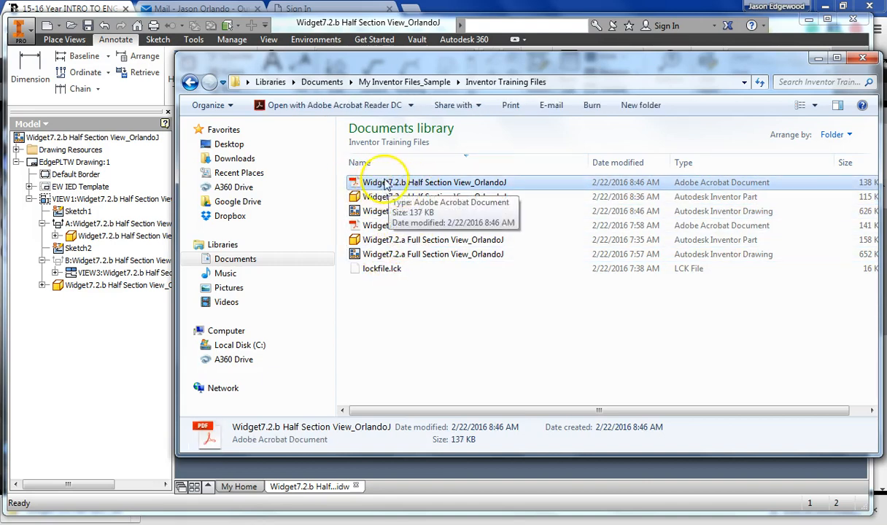
left_click_drag(428, 57, 376, 71)
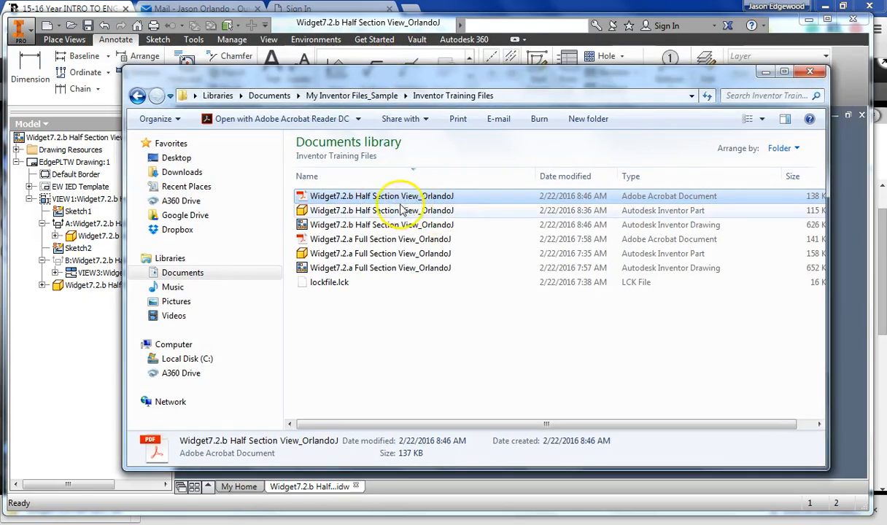
left_click_drag(431, 75, 424, 72)
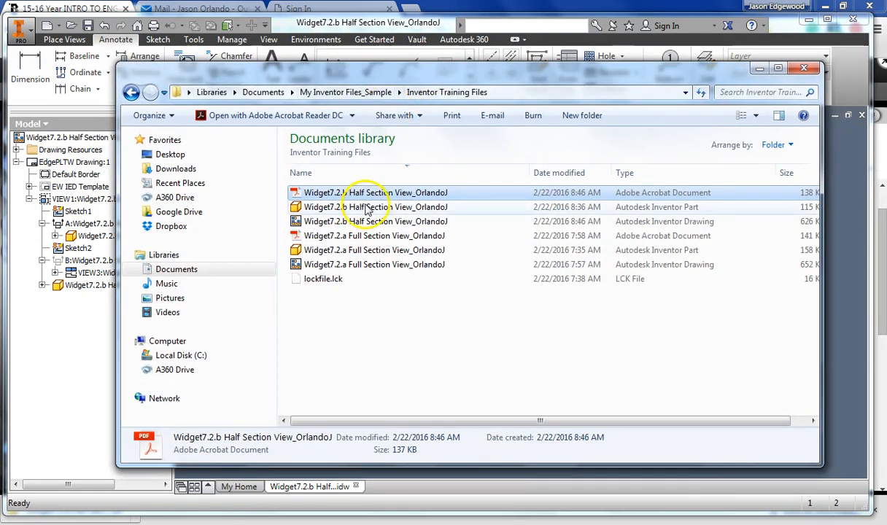
left_click_drag(538, 77, 532, 70)
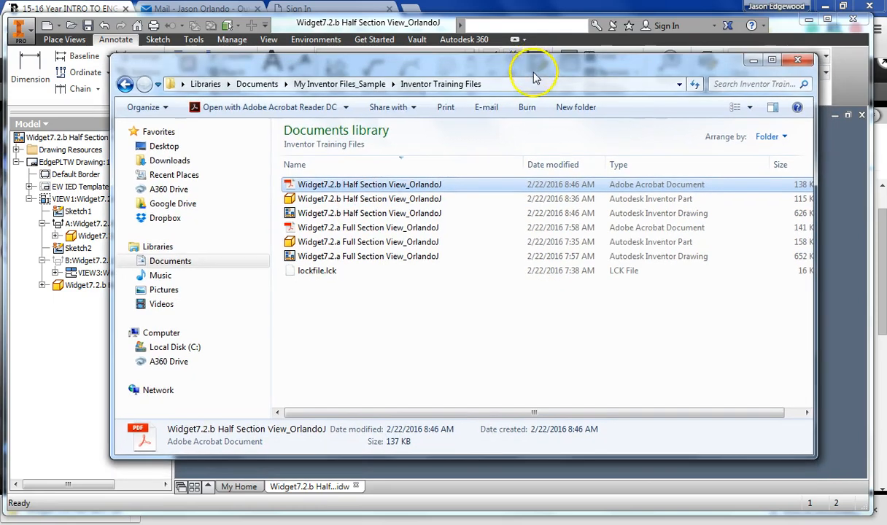
left_click(799, 62)
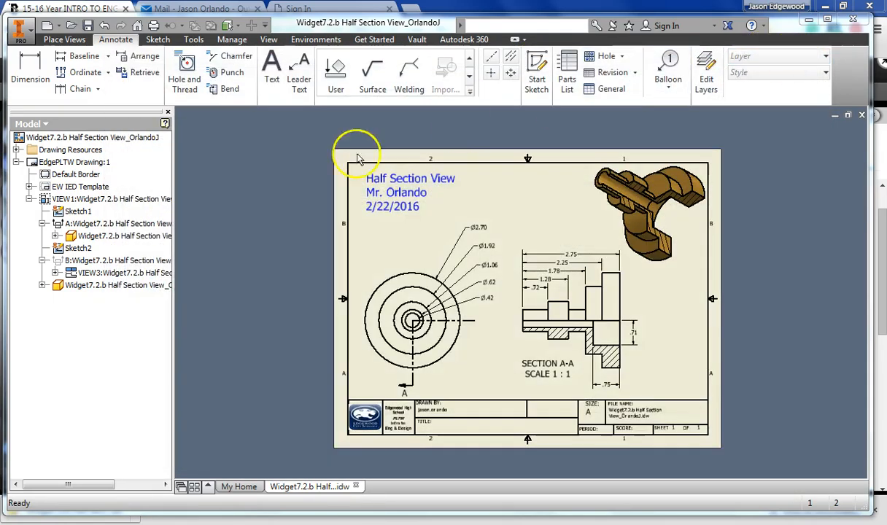